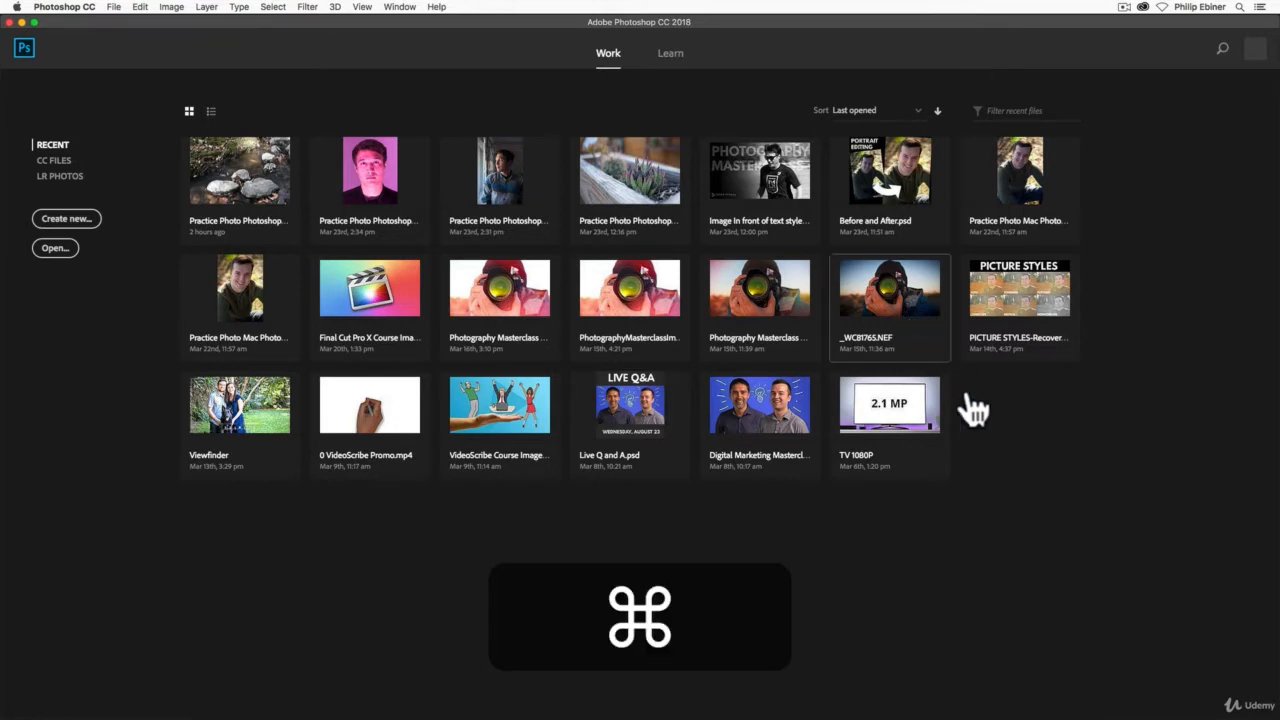
{"action": "key", "text": "super+Tab"}
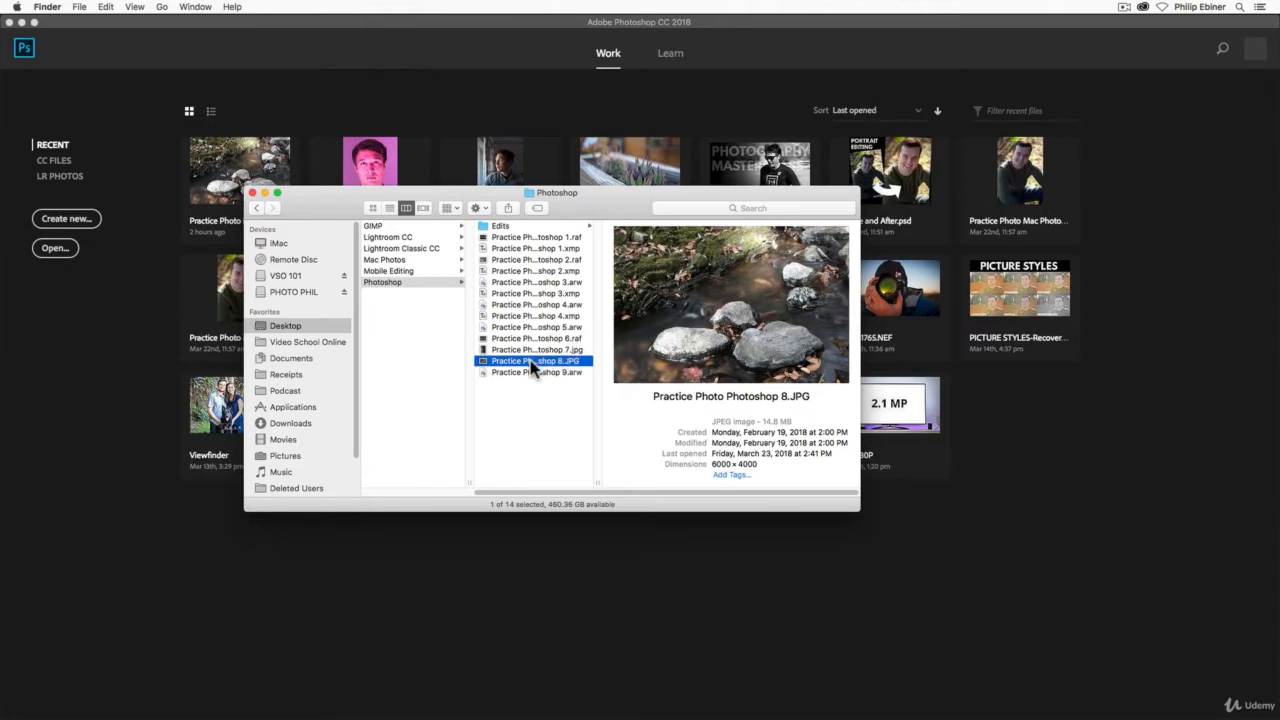
{"action": "right_click", "coordinate": [531, 367]}
{"action": "mouse_move", "coordinate": [567, 381]}
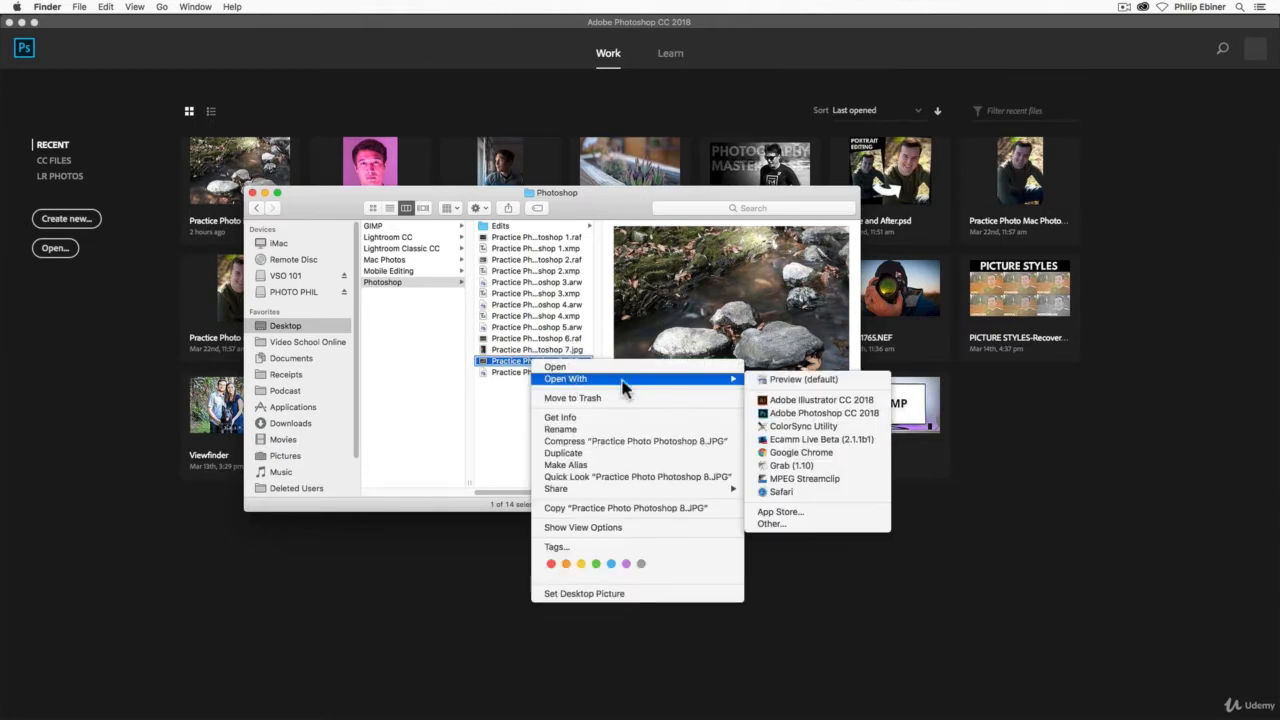
{"action": "left_click", "coordinate": [506, 363]}
{"action": "mouse_move", "coordinate": [534, 369]}
{"action": "left_mouse_down"}
{"action": "mouse_move", "coordinate": [545, 714]}
{"action": "mouse_move", "coordinate": [540, 365]}
{"action": "left_mouse_up"}
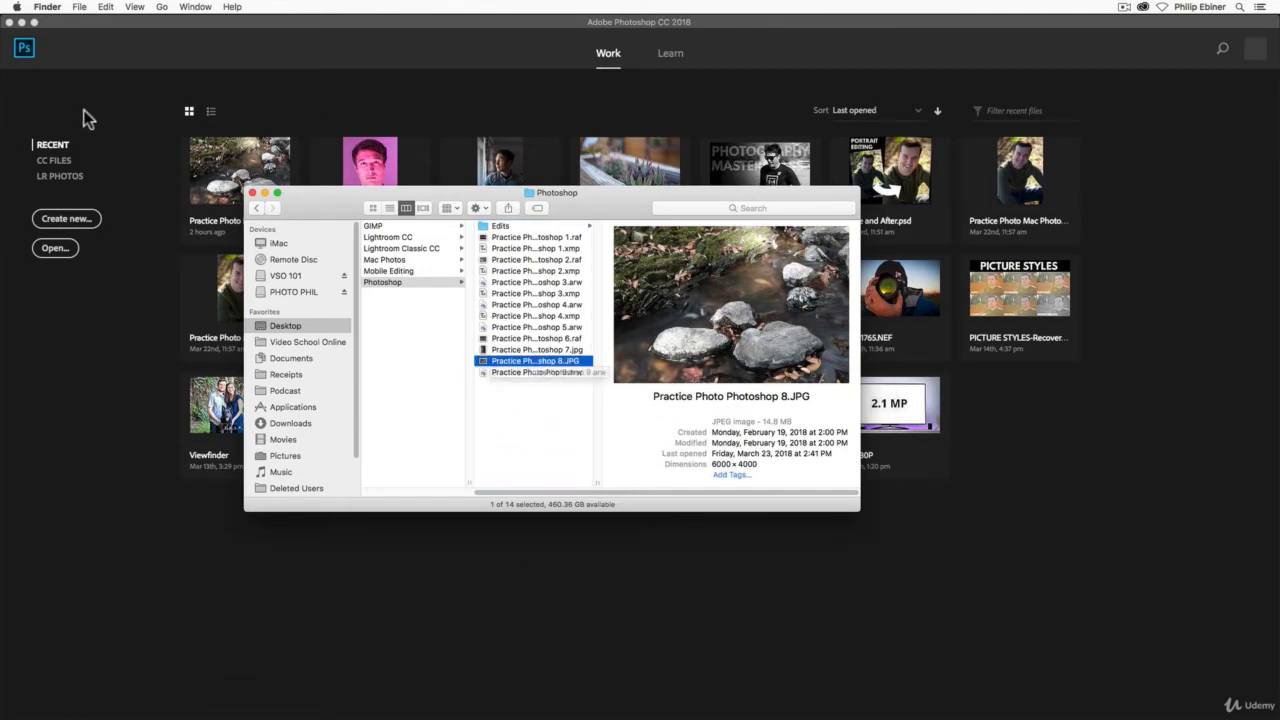
{"action": "left_click", "coordinate": [127, 60]}
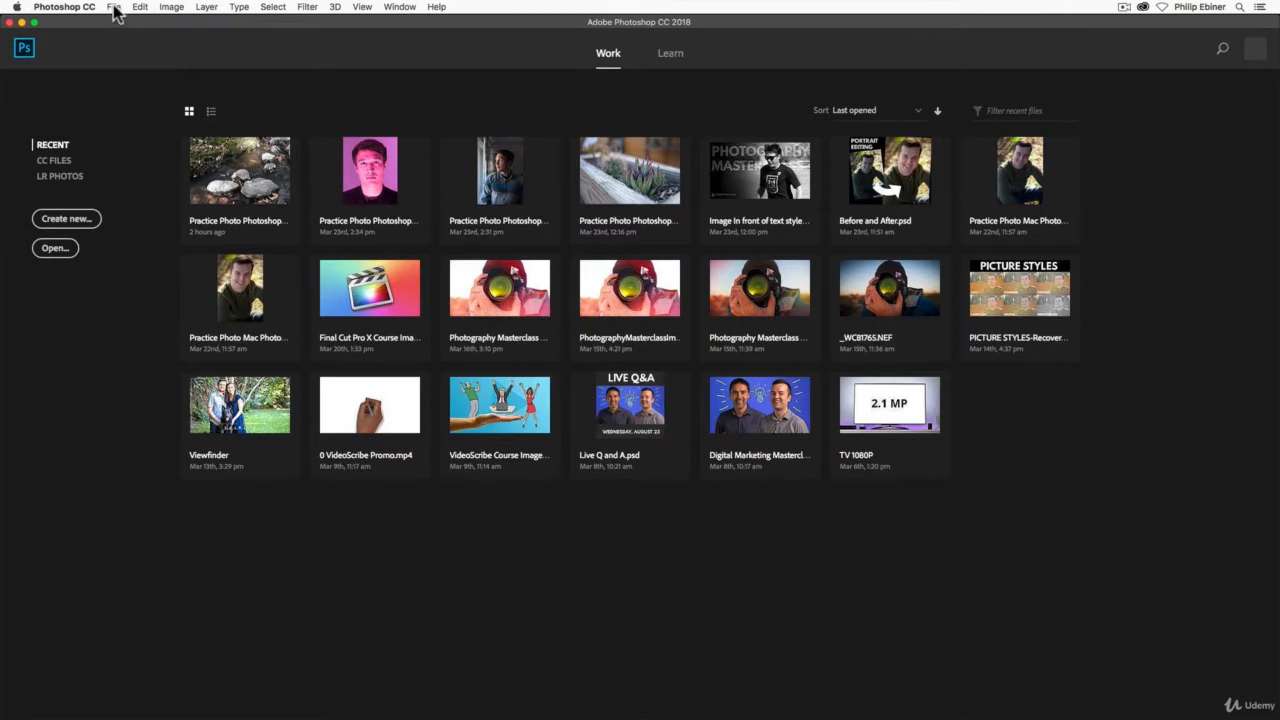
Step: Open the image Practice Photo Photoshop 8.JPG from the Photoshop practice folder
{"action": "left_click", "coordinate": [114, 6]}
{"action": "left_click", "coordinate": [128, 33]}
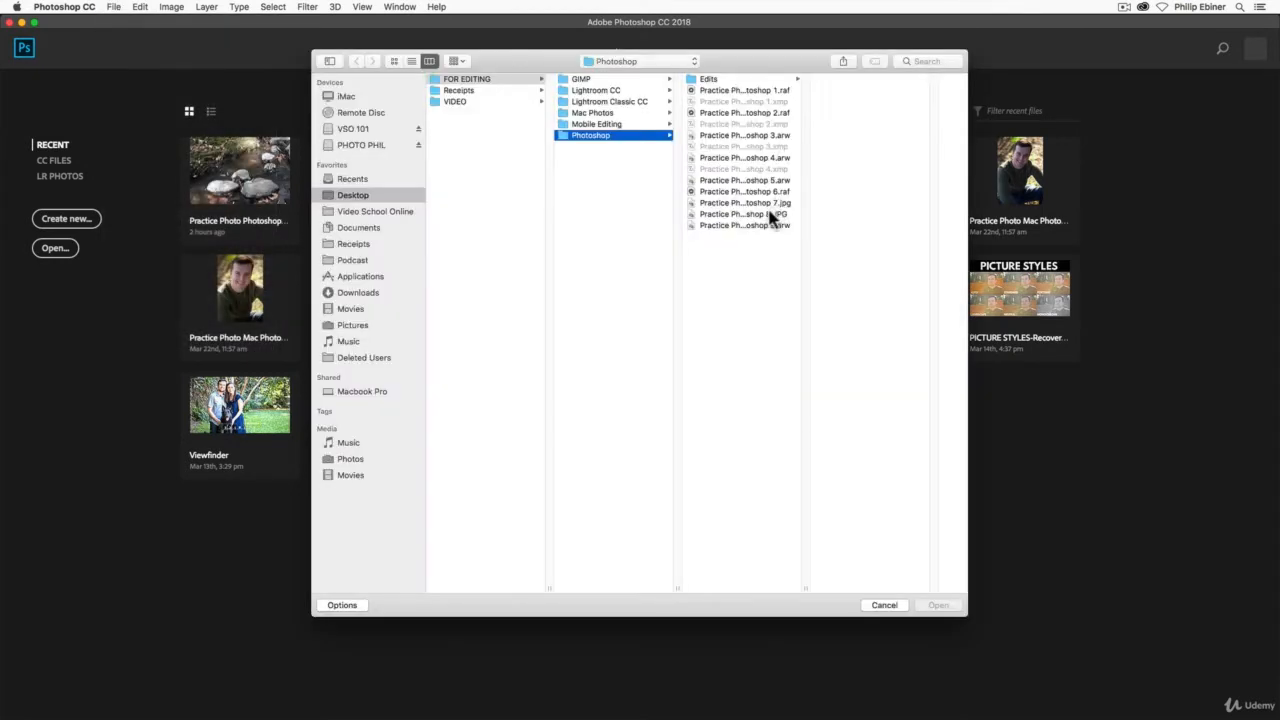
{"action": "left_click", "coordinate": [770, 214]}
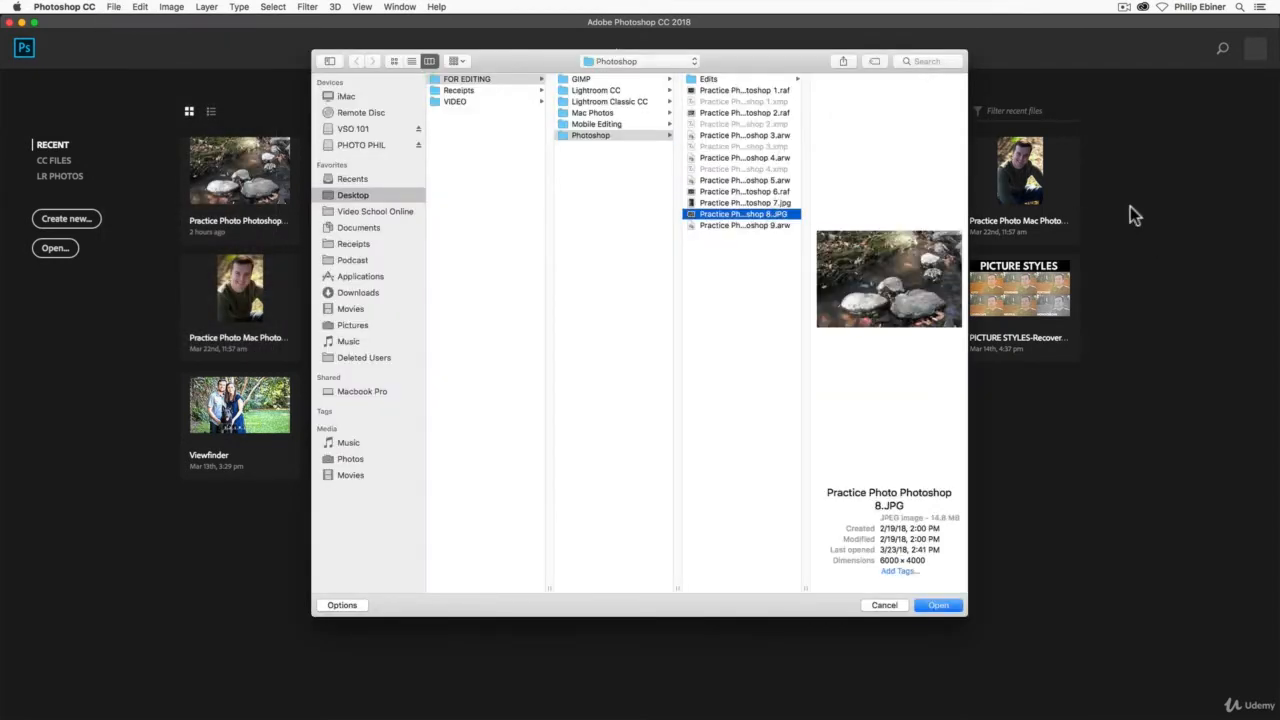
{"action": "key", "text": "Return"}
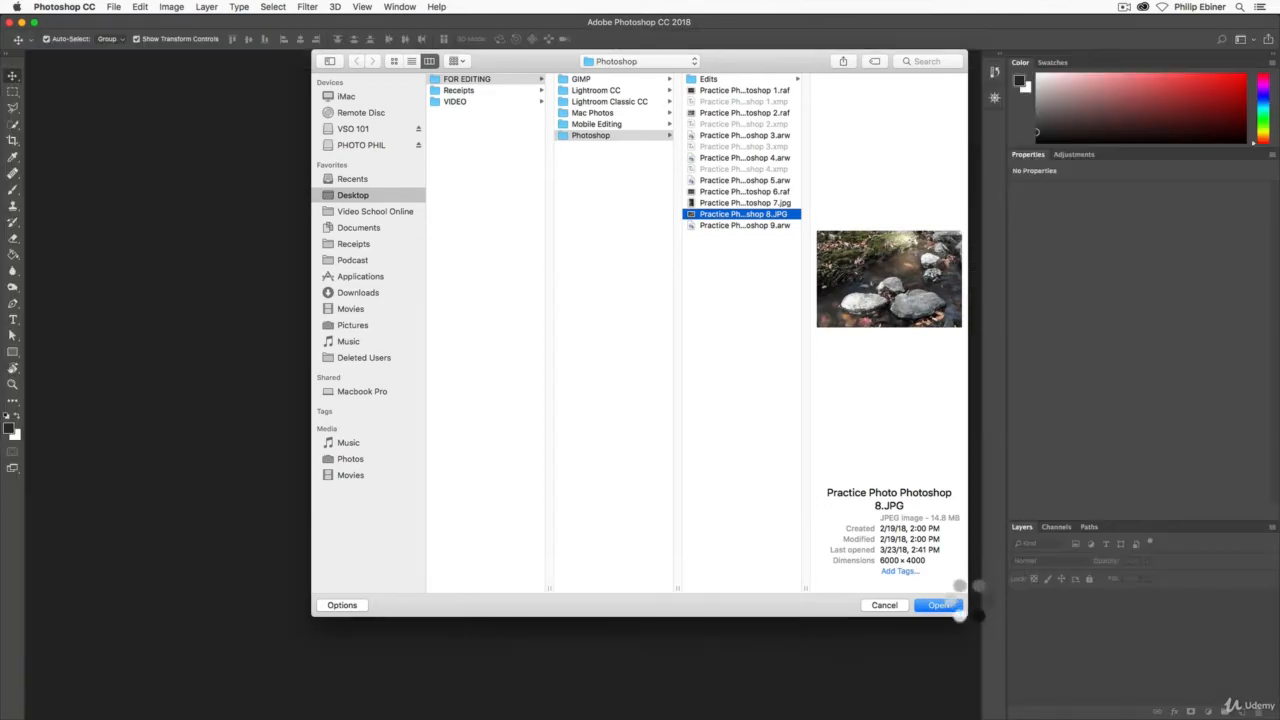
Step: Switch to Finder and open Practice Photo Photoshop 6.raf with Adobe Photoshop CC 2018
{"action": "key", "text": "super+Tab"}
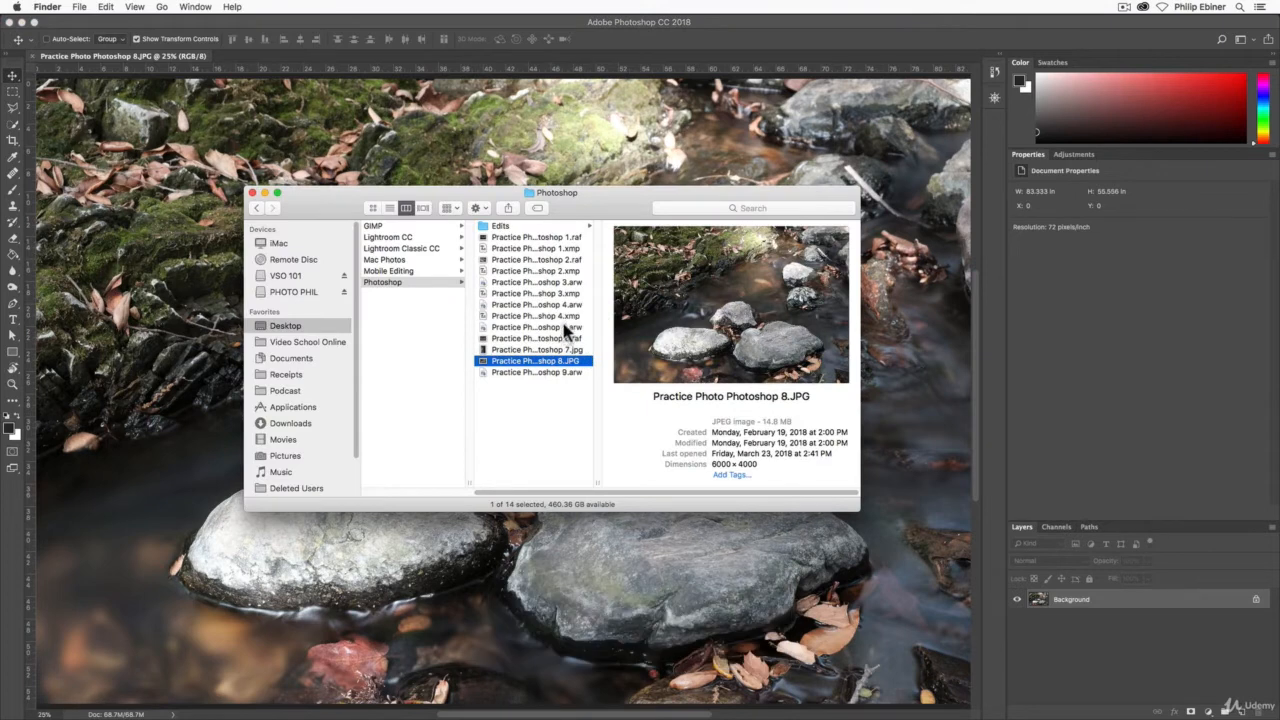
{"action": "left_click", "coordinate": [558, 328]}
{"action": "right_click", "coordinate": [549, 328]}
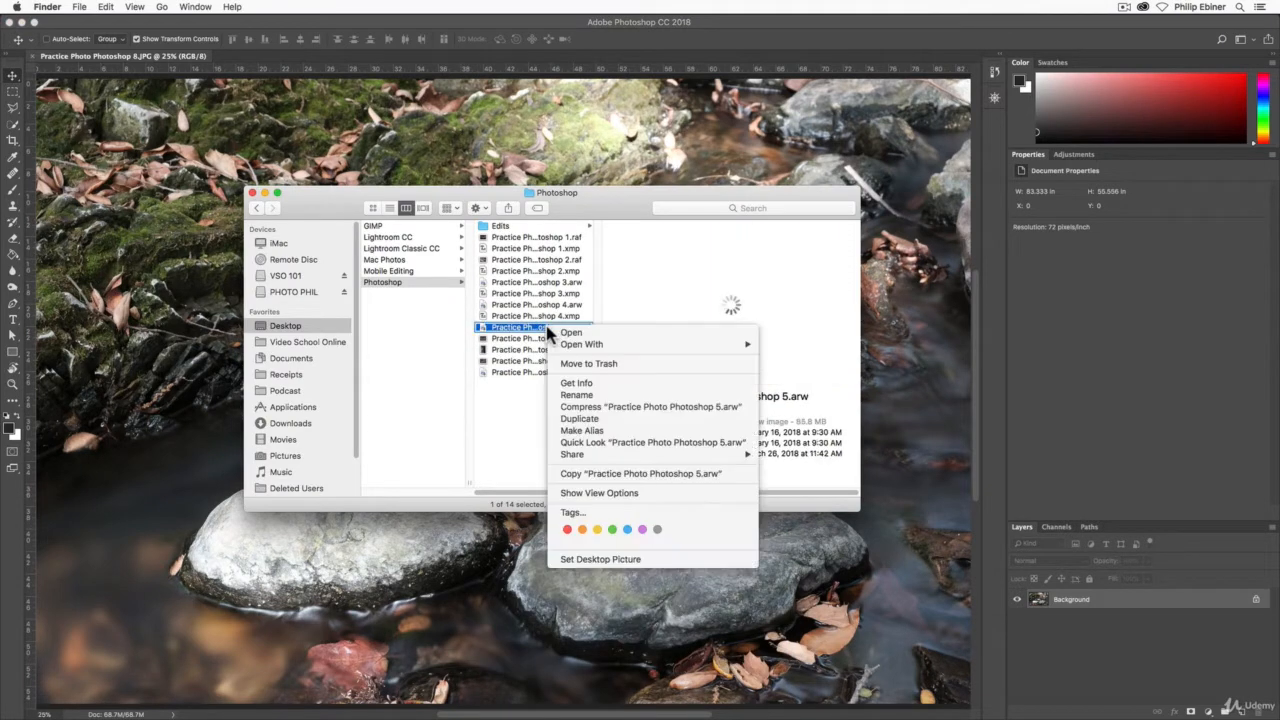
{"action": "mouse_move", "coordinate": [737, 350]}
{"action": "left_click", "coordinate": [518, 342]}
{"action": "left_click", "coordinate": [520, 340]}
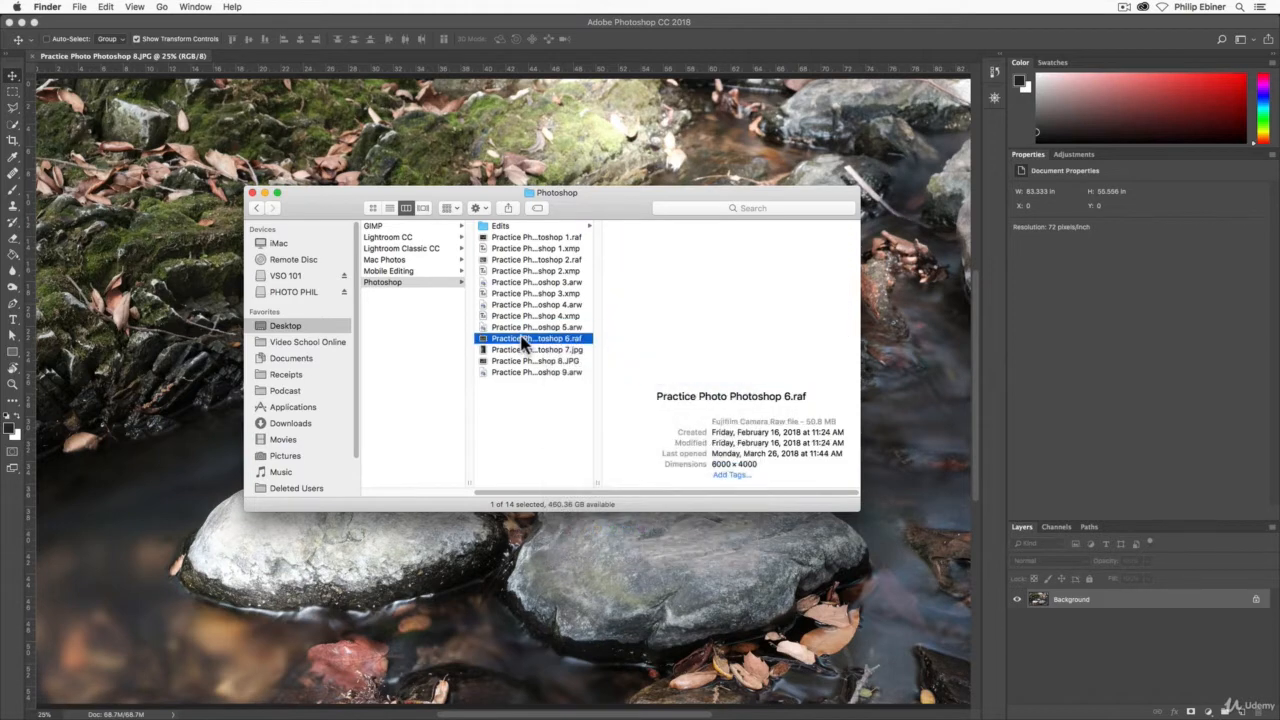
{"action": "right_click", "coordinate": [521, 338]}
{"action": "mouse_move", "coordinate": [618, 362]}
{"action": "left_click", "coordinate": [817, 356]}
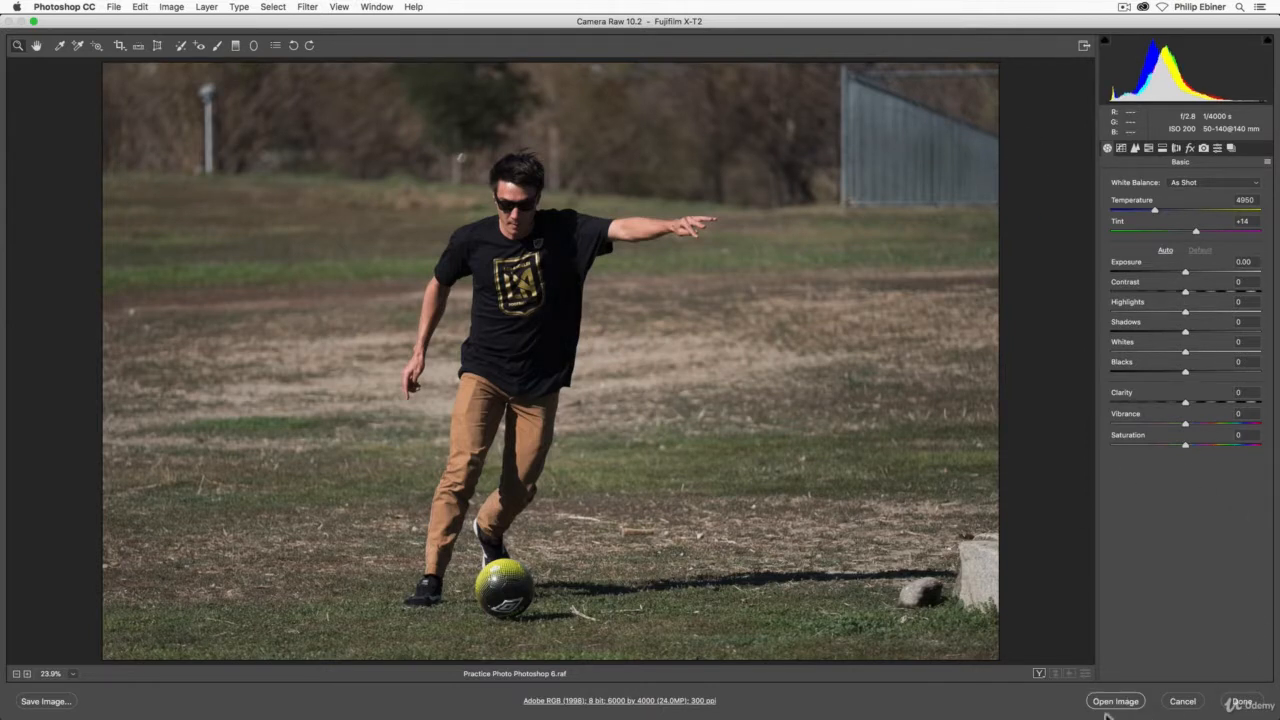
Step: Open the raw photo from Camera Raw as a smart object and compare its document with the Practice Photo Photoshop 8.JPG document
{"action": "key", "text": "shift"}
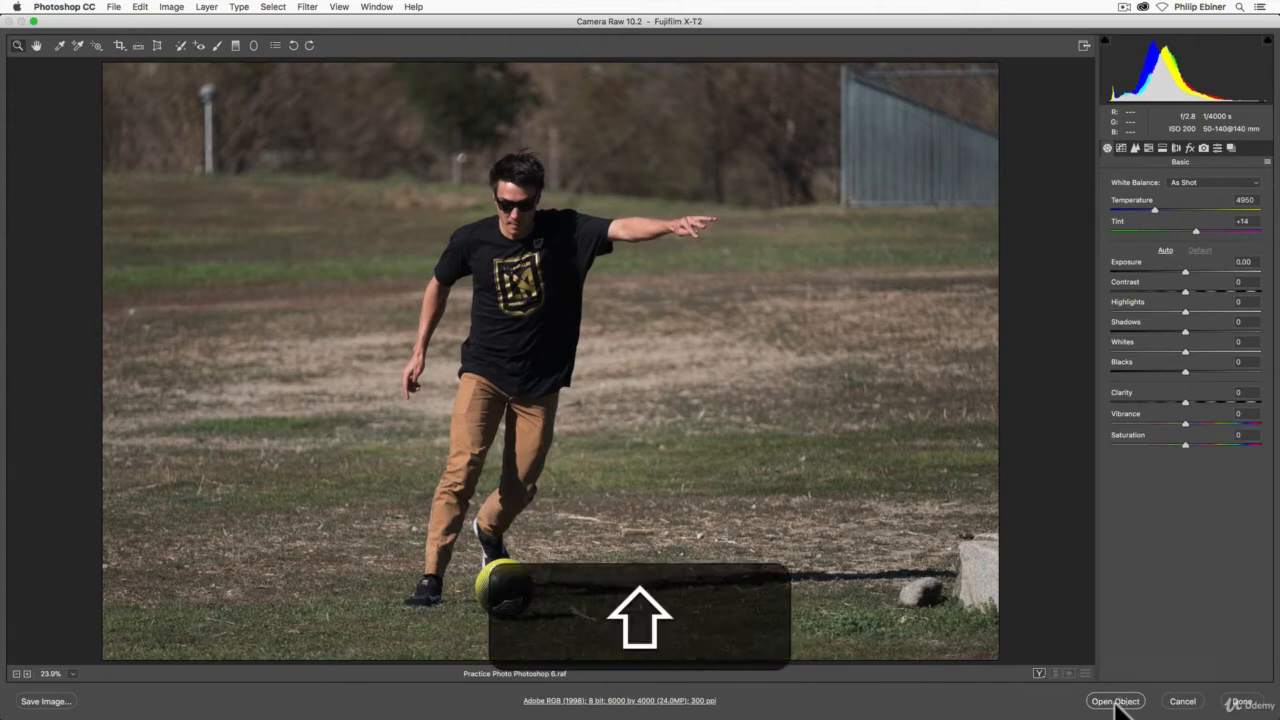
{"action": "left_click", "coordinate": [1135, 702]}
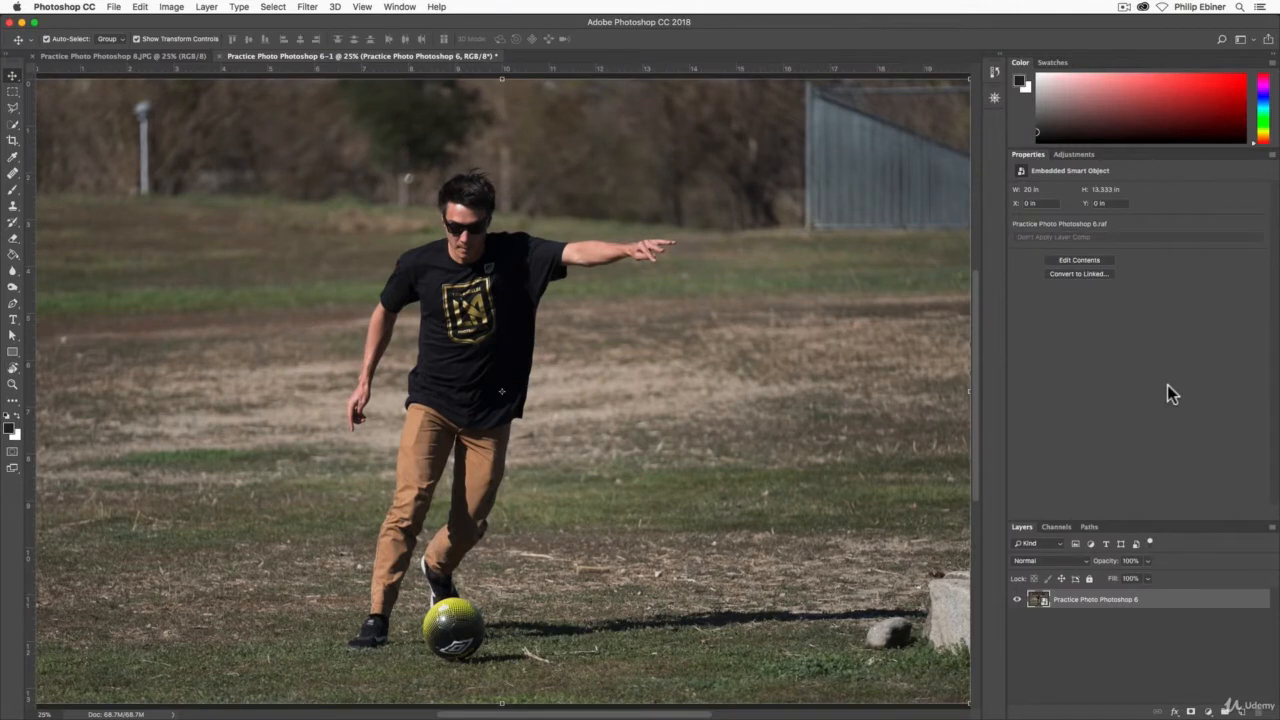
{"action": "left_click", "coordinate": [180, 55]}
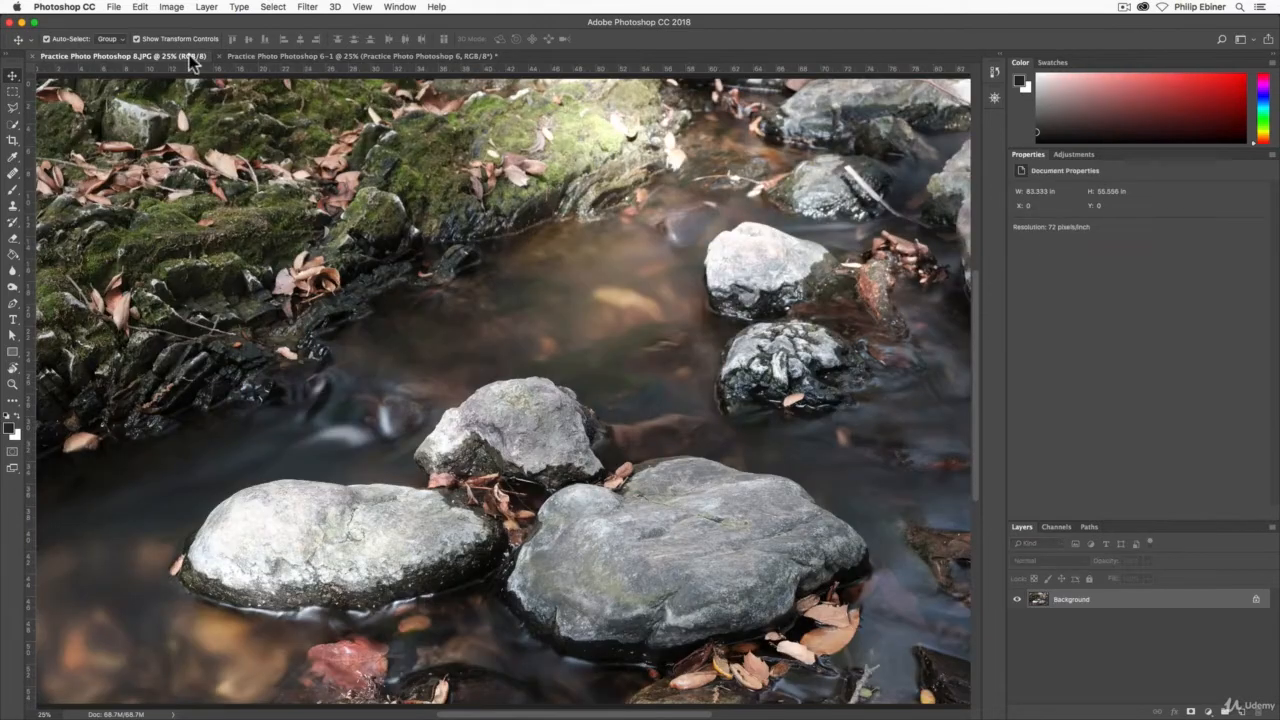
{"action": "left_click", "coordinate": [362, 55]}
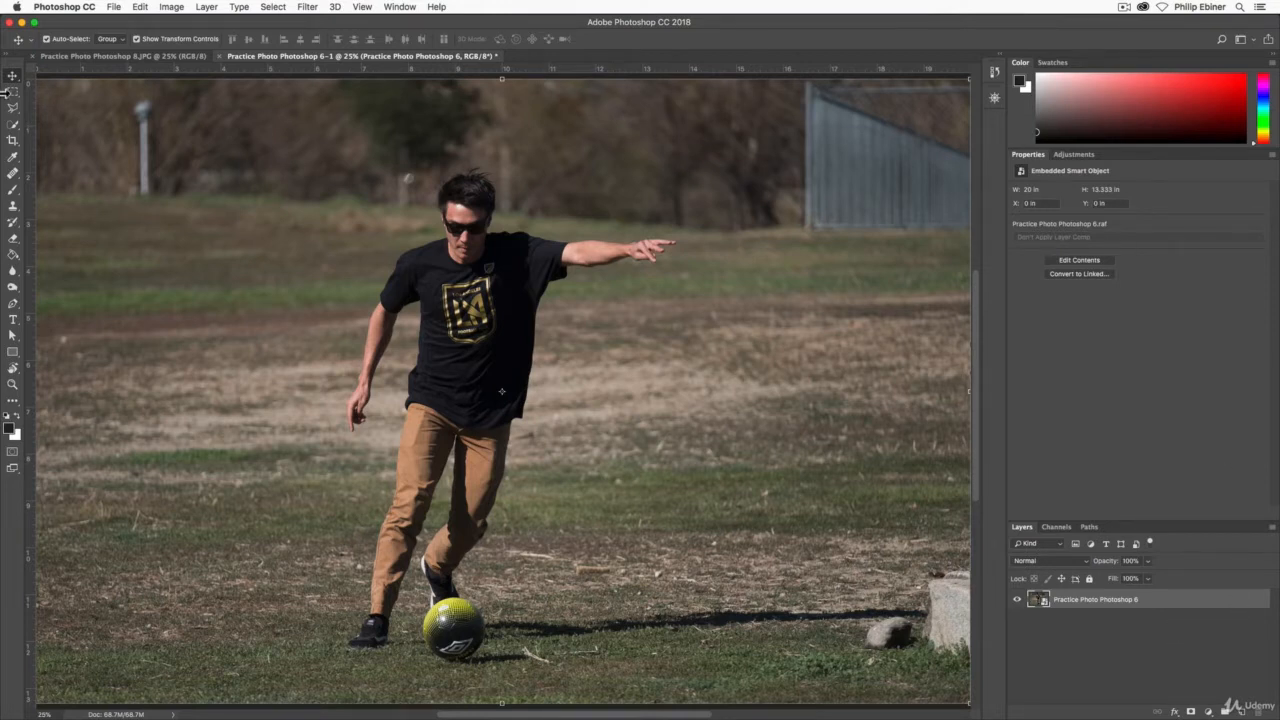
Step: Activate the Crop tool on the soccer photo and set its aspect ratio to 1 : 1 (Square)
{"action": "left_click", "coordinate": [14, 142]}
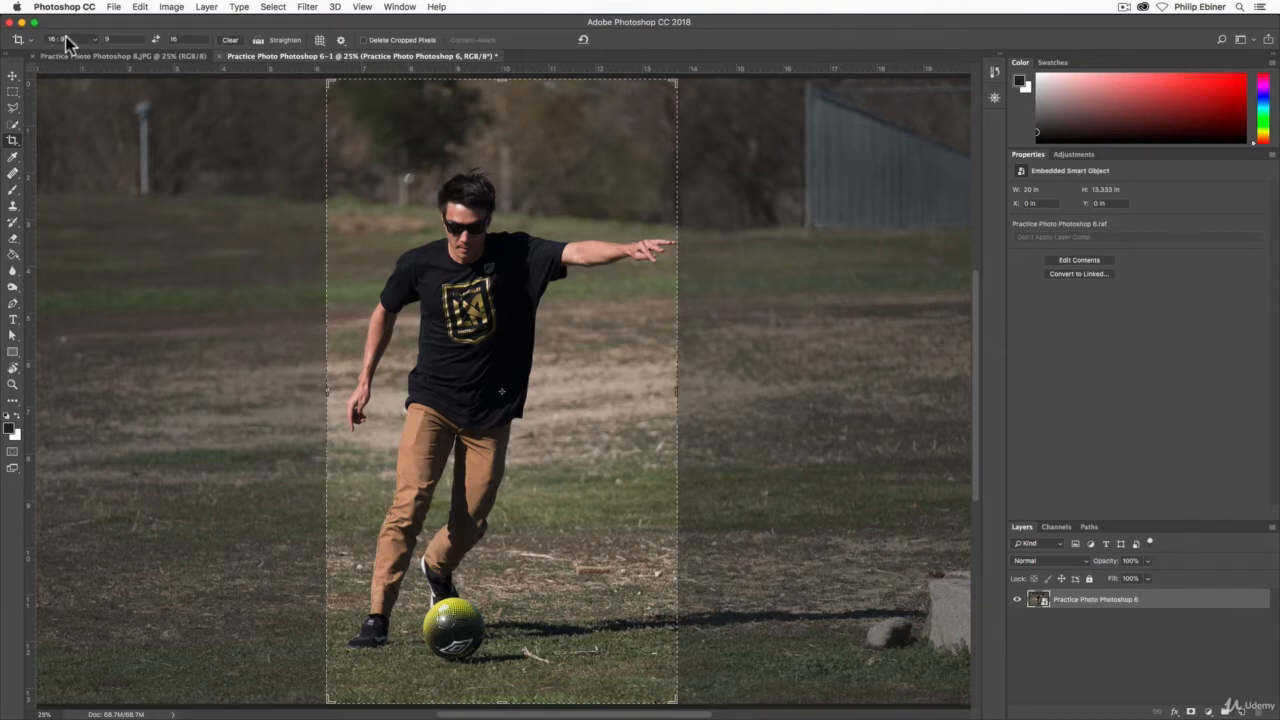
{"action": "left_click", "coordinate": [97, 40]}
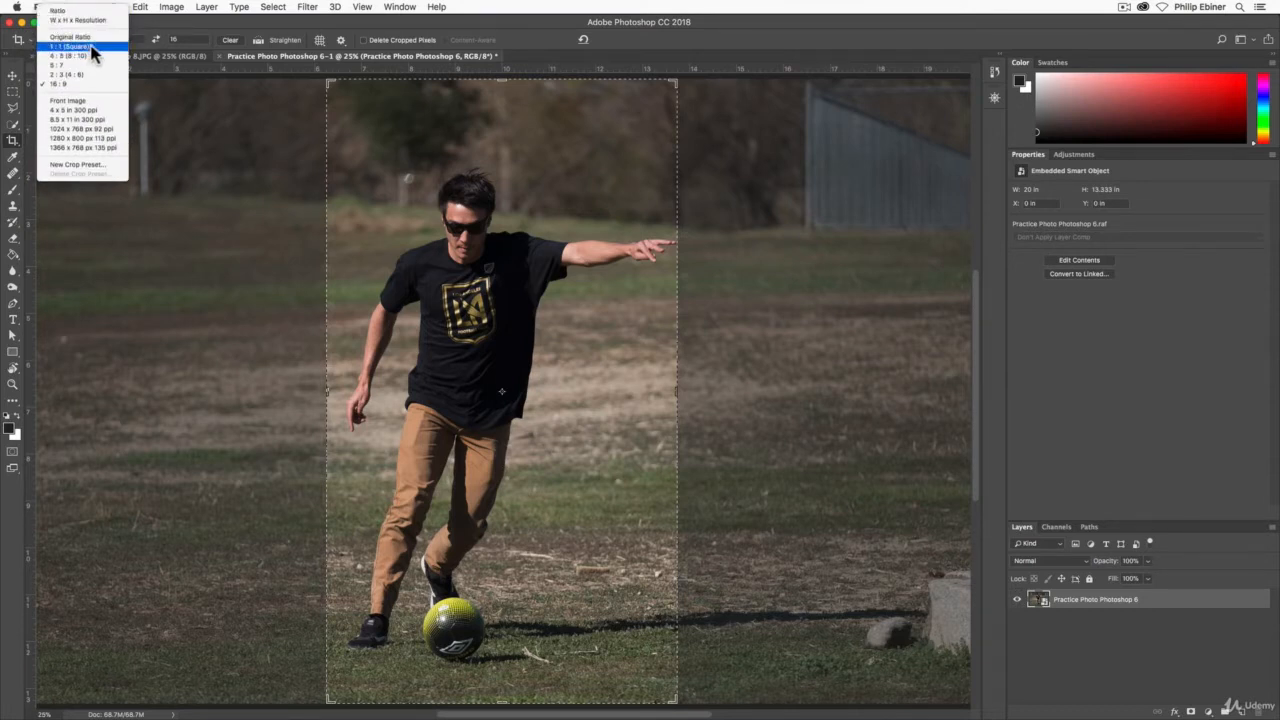
{"action": "left_click", "coordinate": [92, 47]}
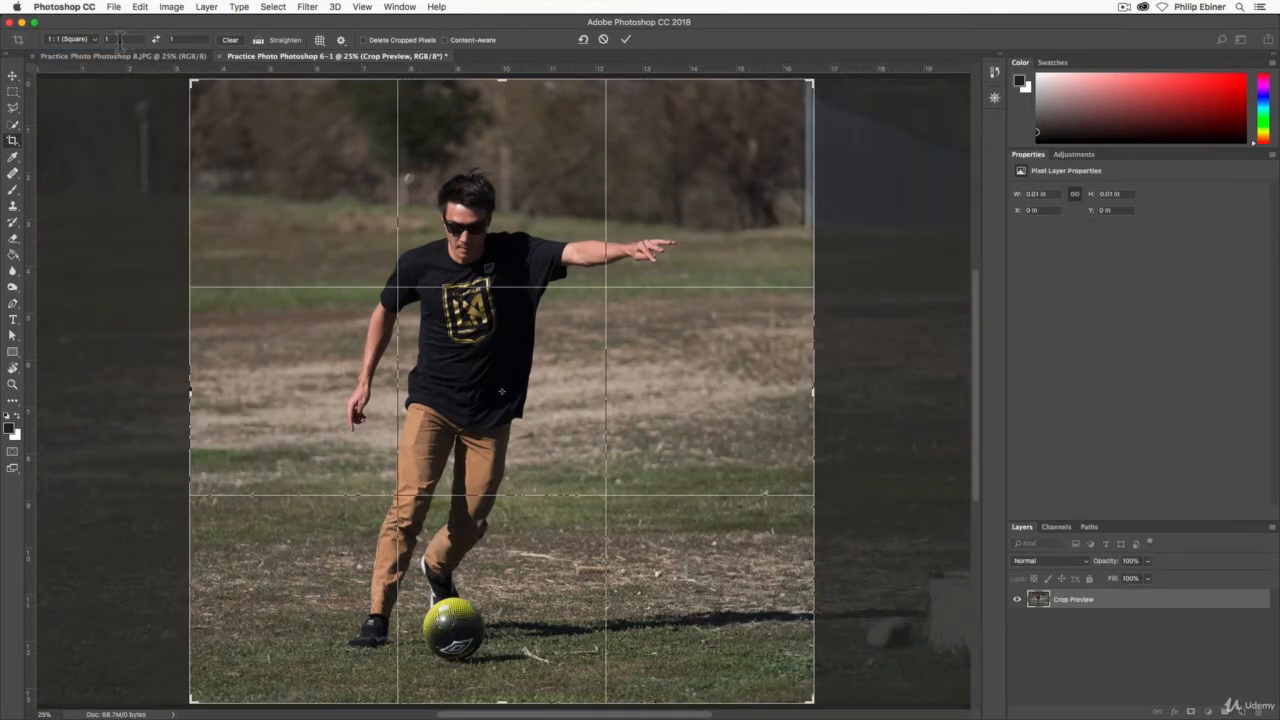
Step: Try the 5 : 7 crop ratio in both portrait and landscape orientation, and return to 1 : 1 (Square)
{"action": "left_click", "coordinate": [88, 39]}
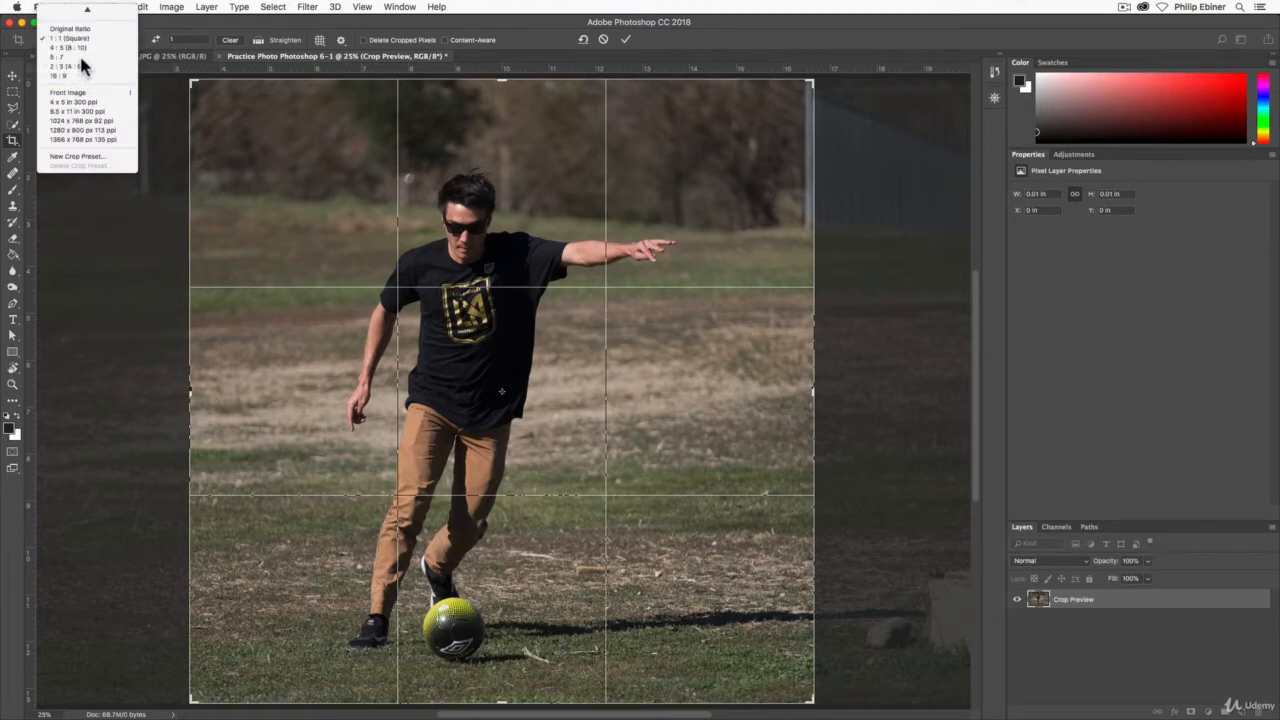
{"action": "left_click", "coordinate": [79, 55]}
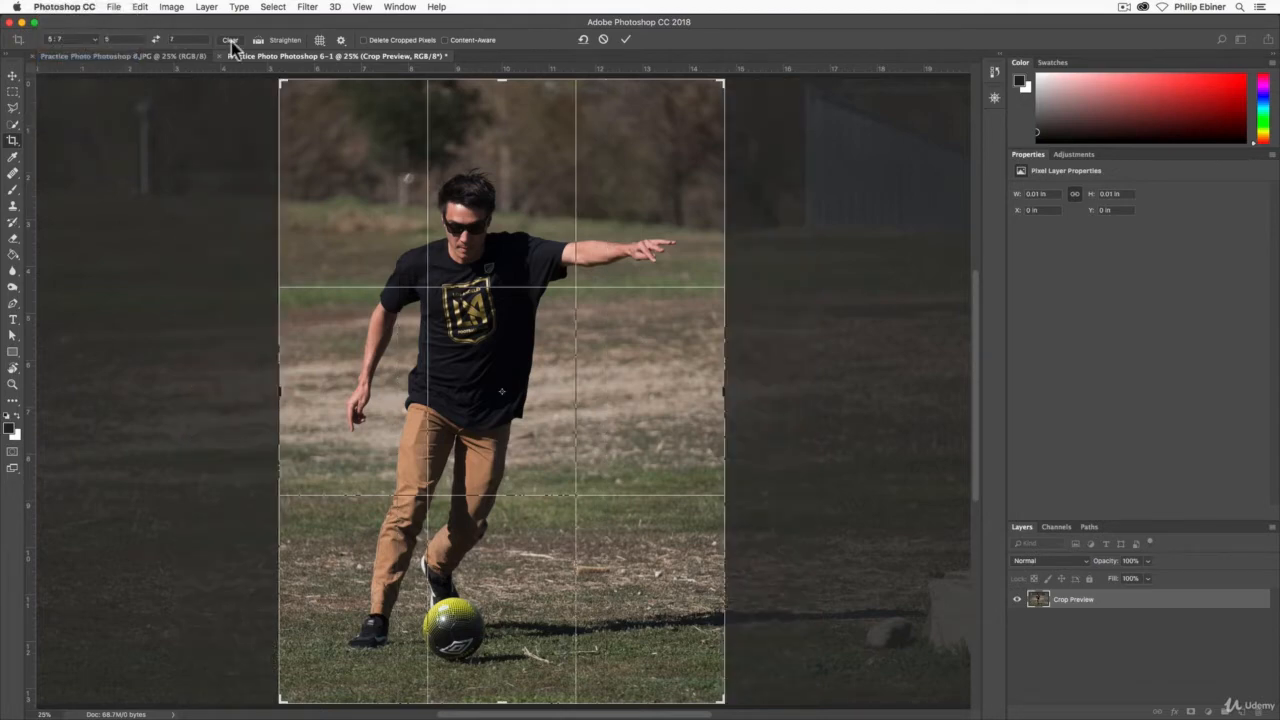
{"action": "left_click", "coordinate": [156, 40]}
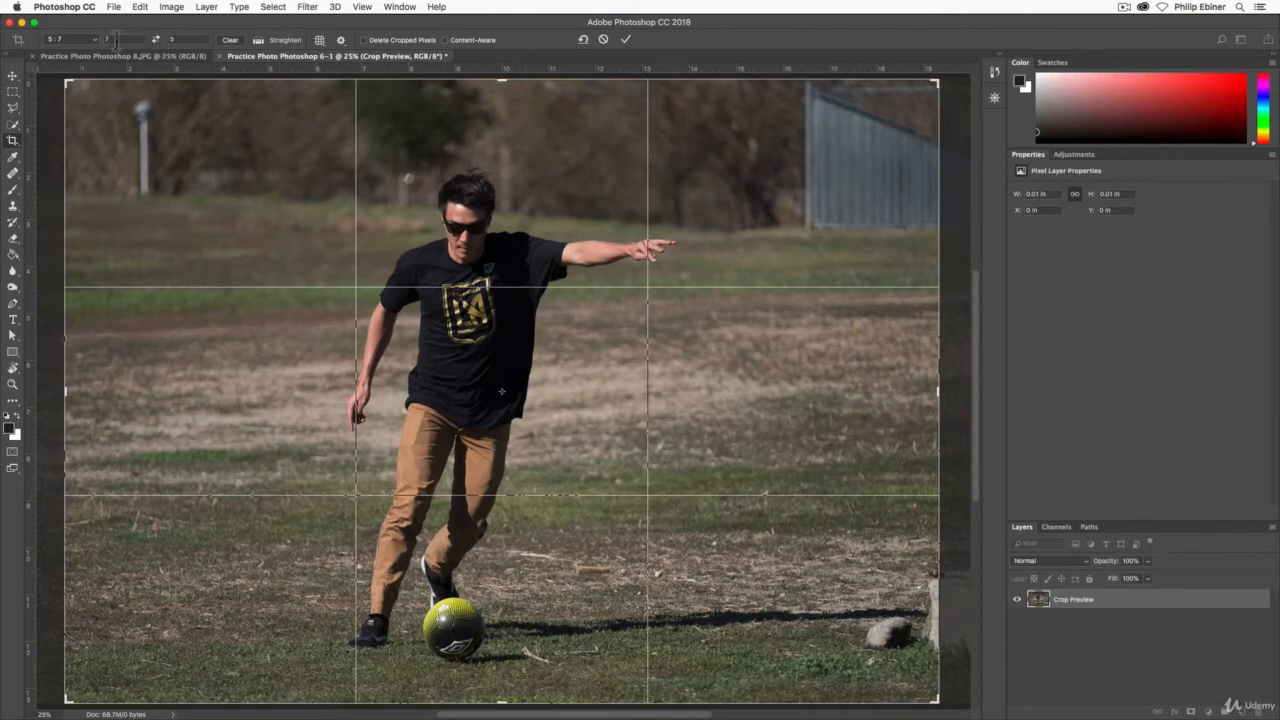
{"action": "left_click", "coordinate": [156, 40]}
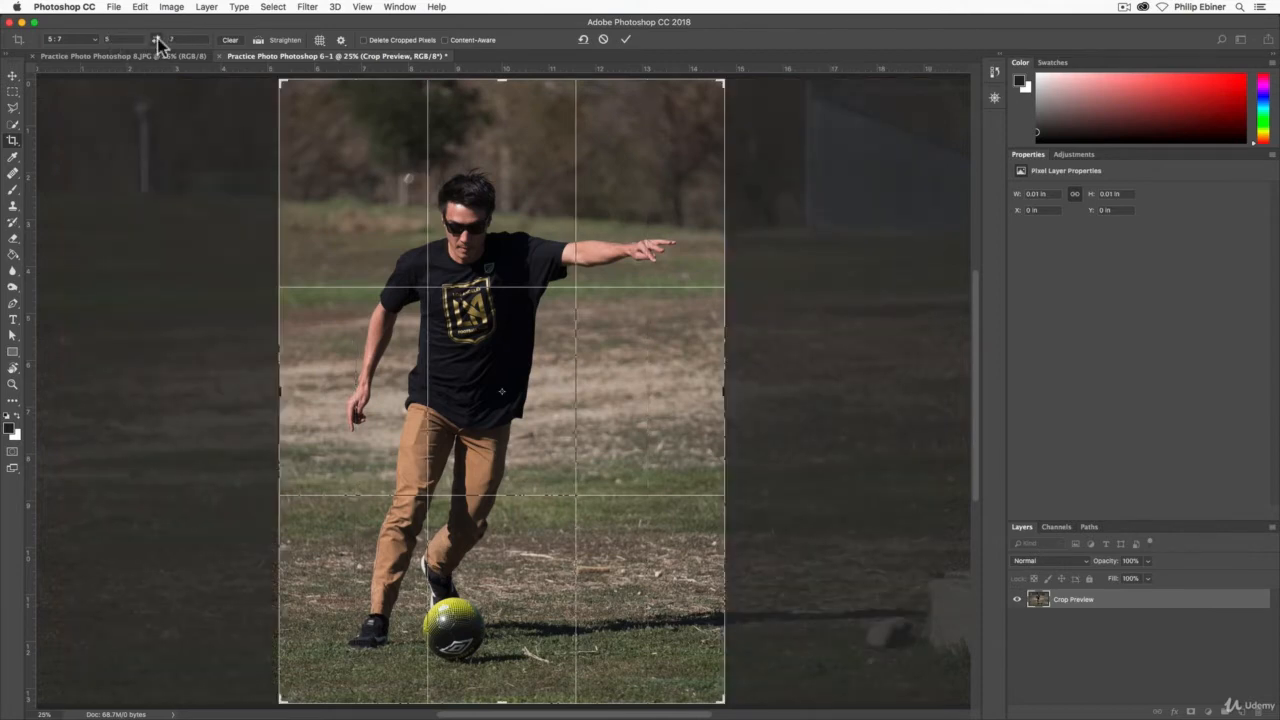
{"action": "left_click", "coordinate": [156, 40]}
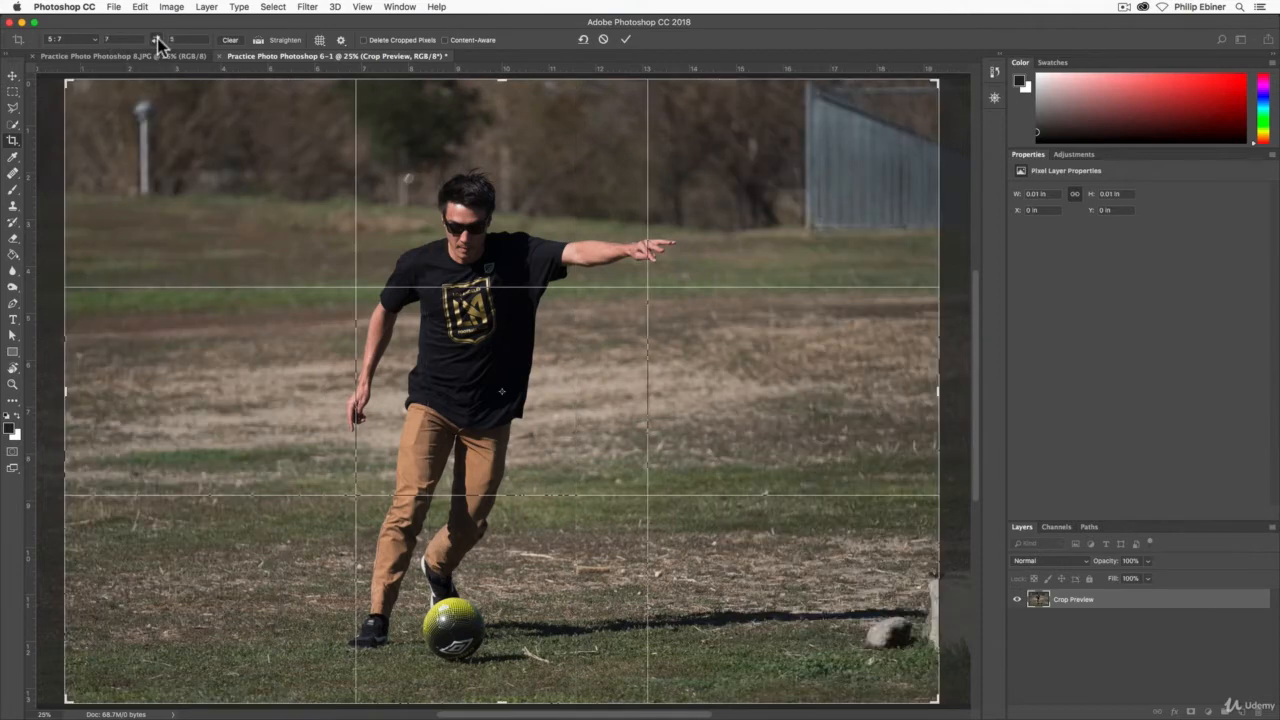
{"action": "left_click", "coordinate": [97, 42]}
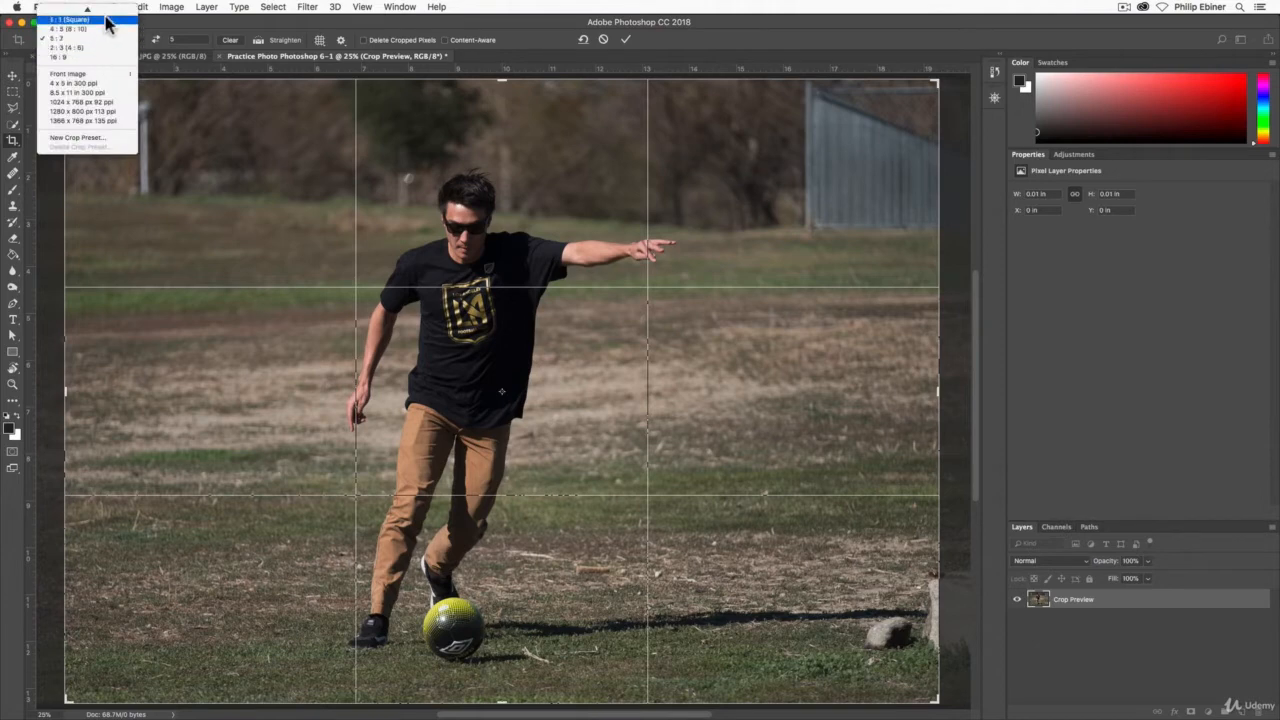
{"action": "left_click", "coordinate": [97, 19]}
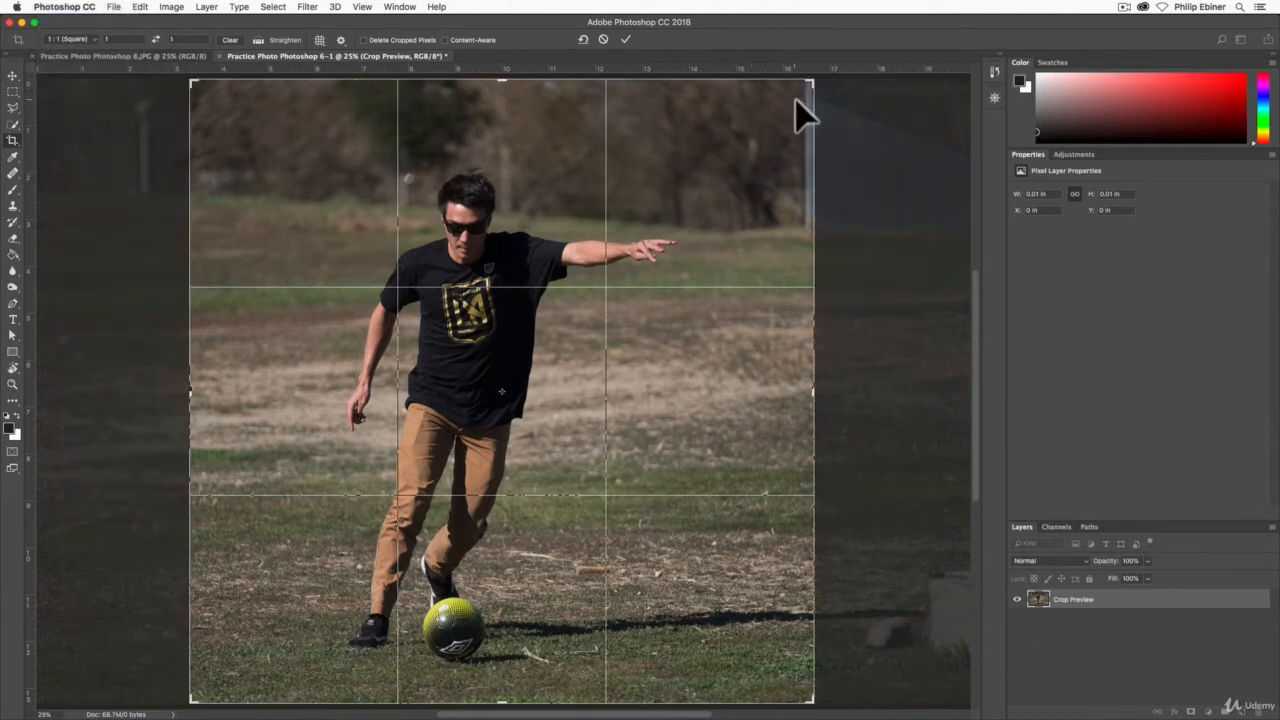
Step: Tighten and slightly rotate the square crop around the soccer player, and apply the crop
{"action": "mouse_move", "coordinate": [814, 101]}
{"action": "left_mouse_down"}
{"action": "mouse_move", "coordinate": [790, 122]}
{"action": "mouse_move", "coordinate": [802, 135]}
{"action": "mouse_move", "coordinate": [828, 112]}
{"action": "left_mouse_up"}
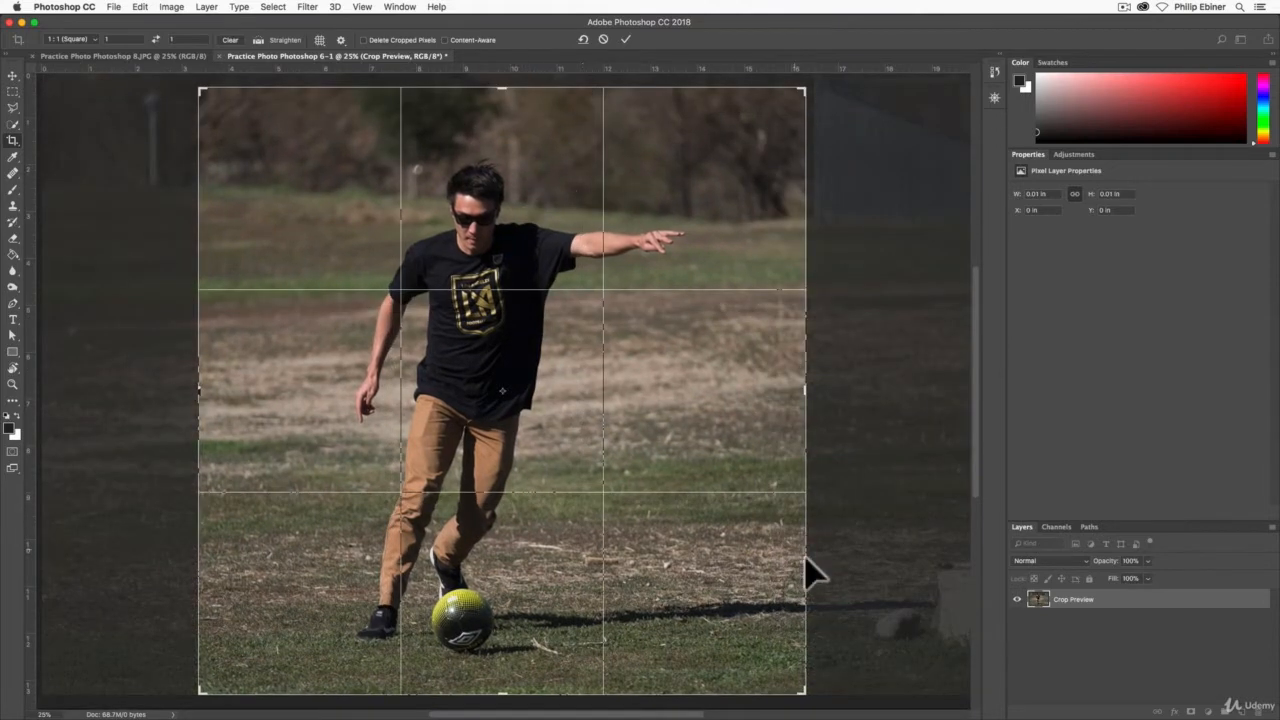
{"action": "left_click_drag", "start_coordinate": [652, 262], "coordinate": [523, 271]}
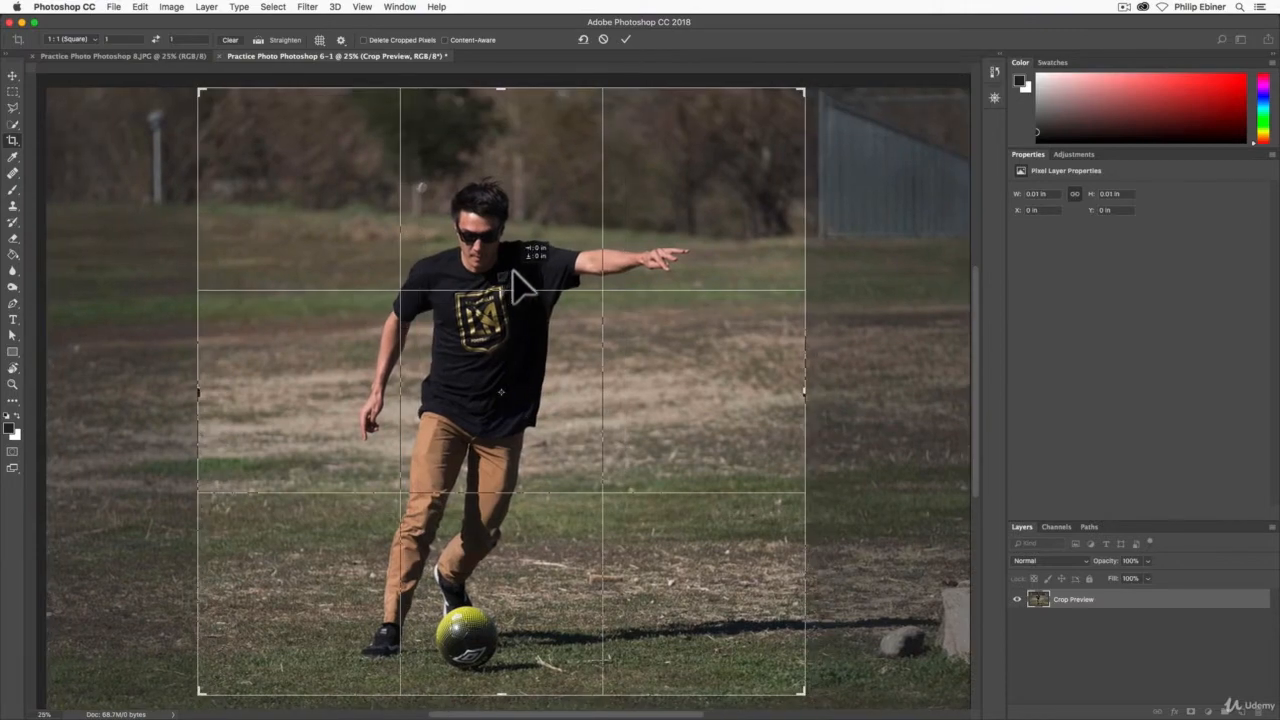
{"action": "mouse_move", "coordinate": [880, 115]}
{"action": "left_mouse_down"}
{"action": "mouse_move", "coordinate": [895, 130]}
{"action": "mouse_move", "coordinate": [880, 106]}
{"action": "mouse_move", "coordinate": [894, 110]}
{"action": "left_mouse_up"}
{"action": "left_click", "coordinate": [803, 109]}
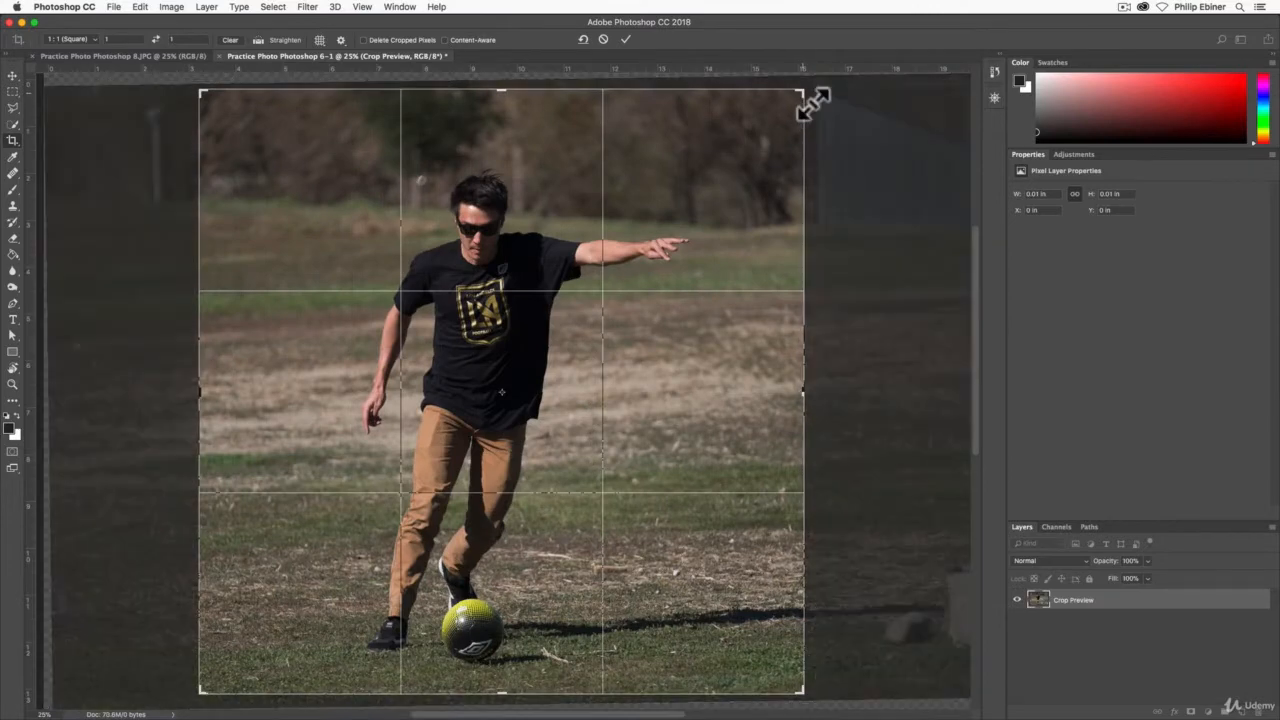
{"action": "left_click_drag", "start_coordinate": [814, 103], "coordinate": [798, 104]}
{"action": "left_click_drag", "start_coordinate": [679, 176], "coordinate": [611, 200]}
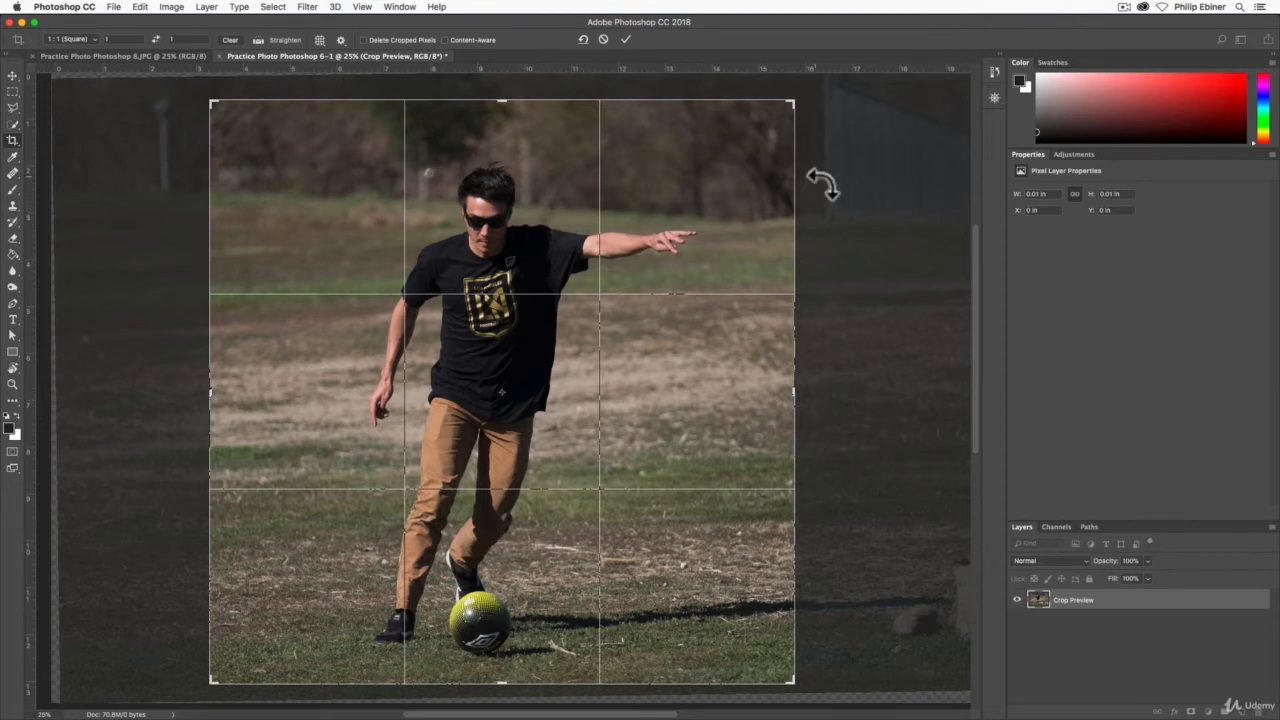
{"action": "key", "text": "Return"}
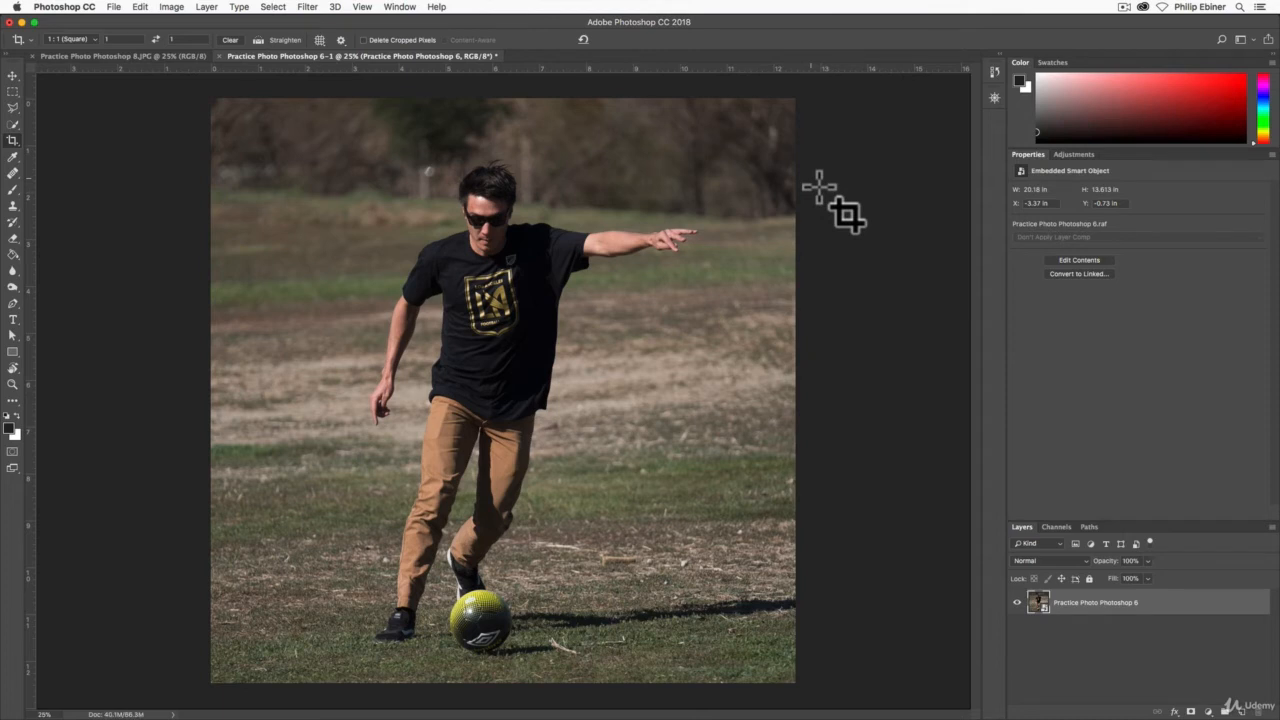
Step: Reactivate the Crop tool on the cropped soccer photo to view the retained image area outside the square crop
{"action": "key", "text": "v"}
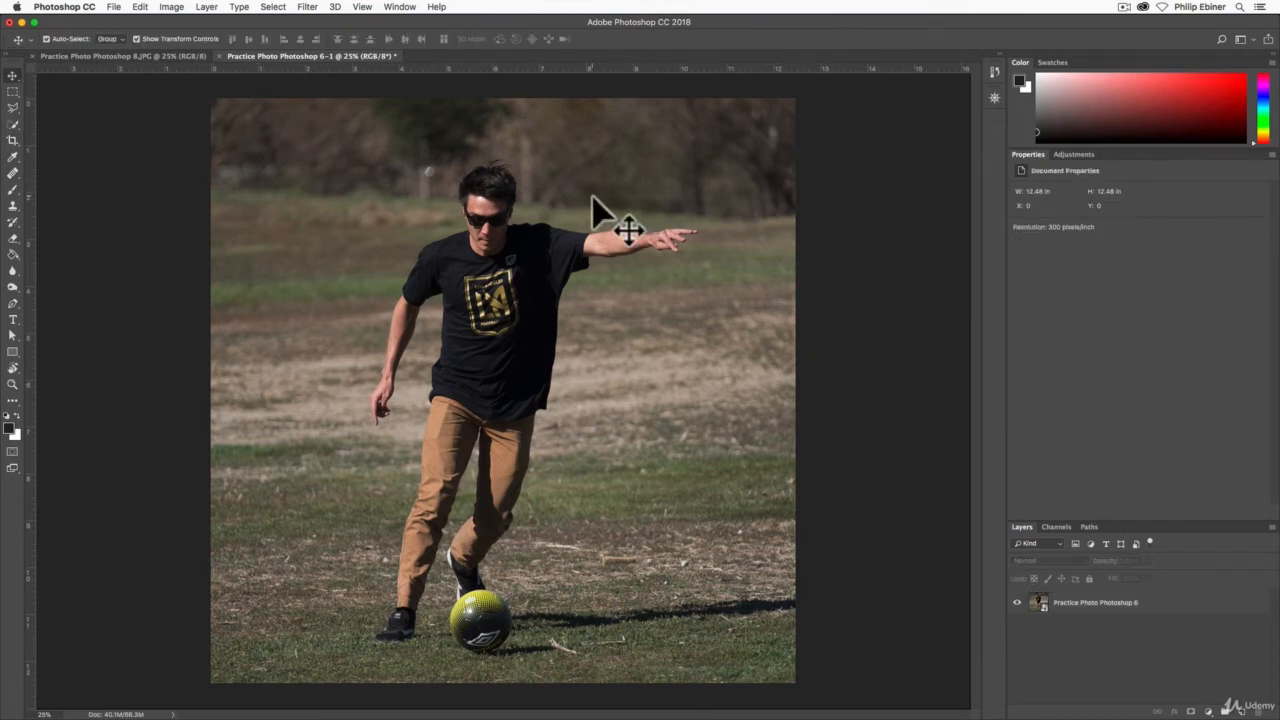
{"action": "left_click", "coordinate": [13, 140]}
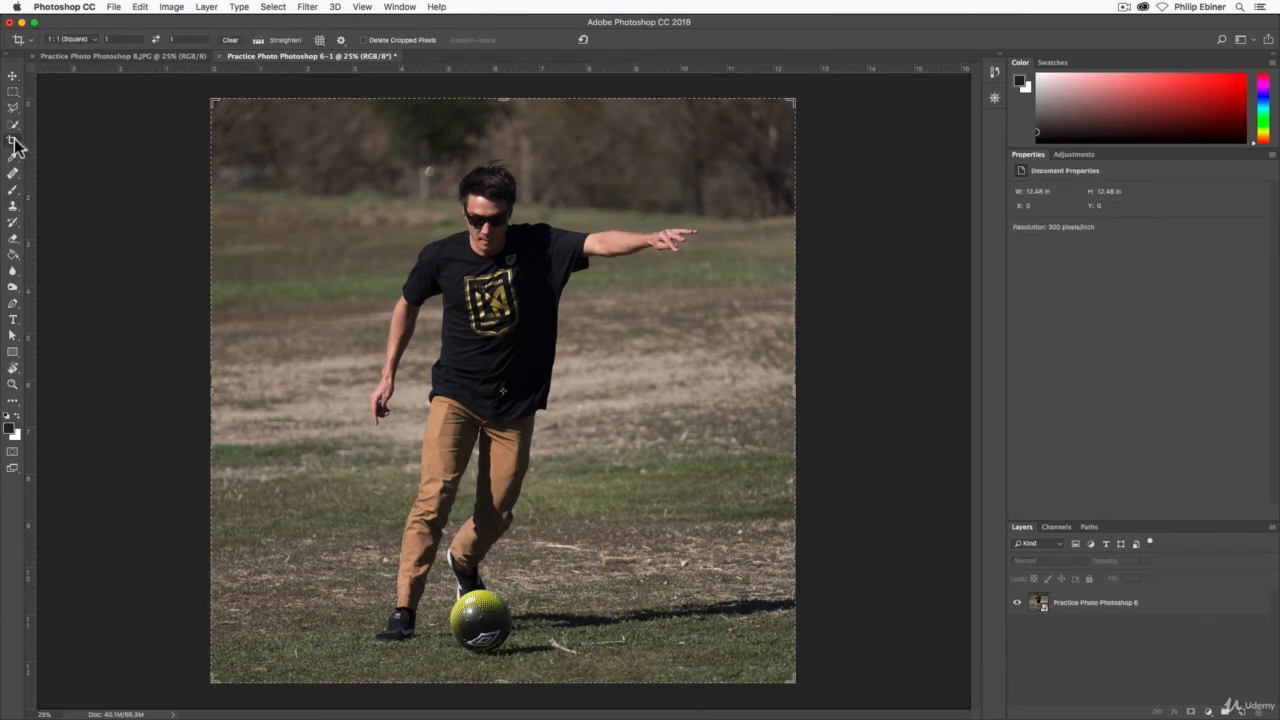
{"action": "key", "text": "v"}
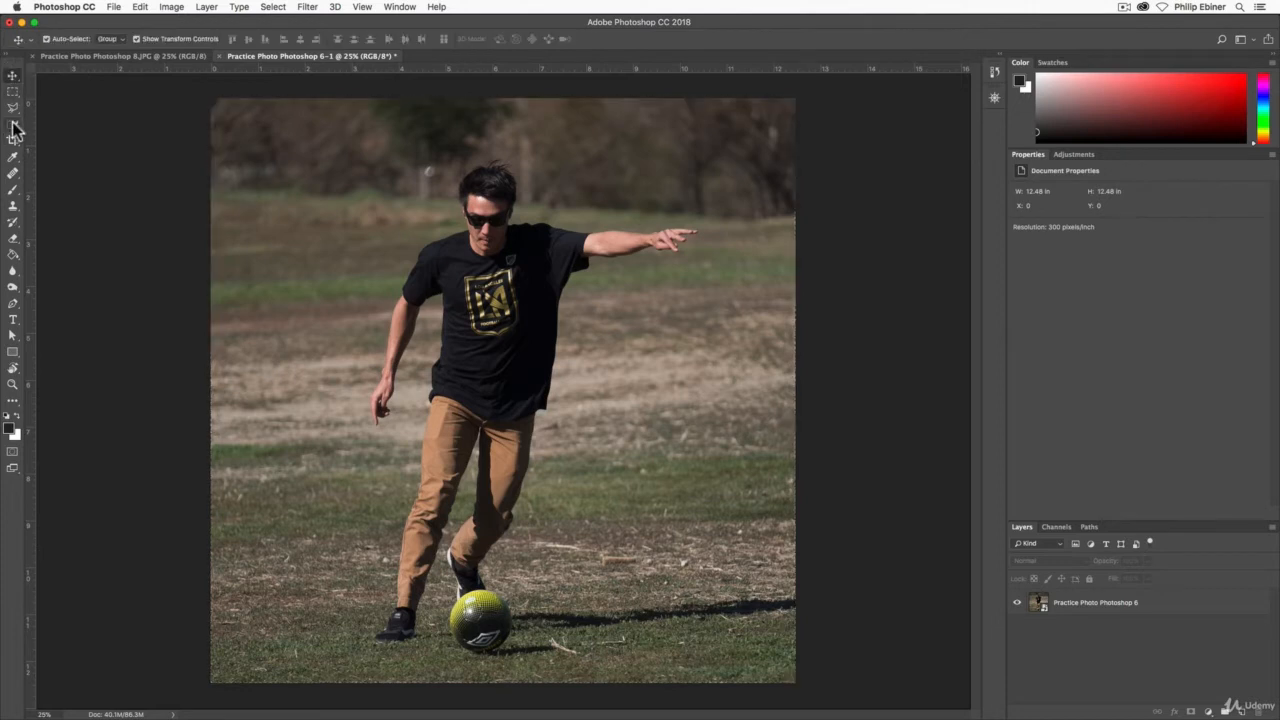
{"action": "left_click", "coordinate": [13, 140]}
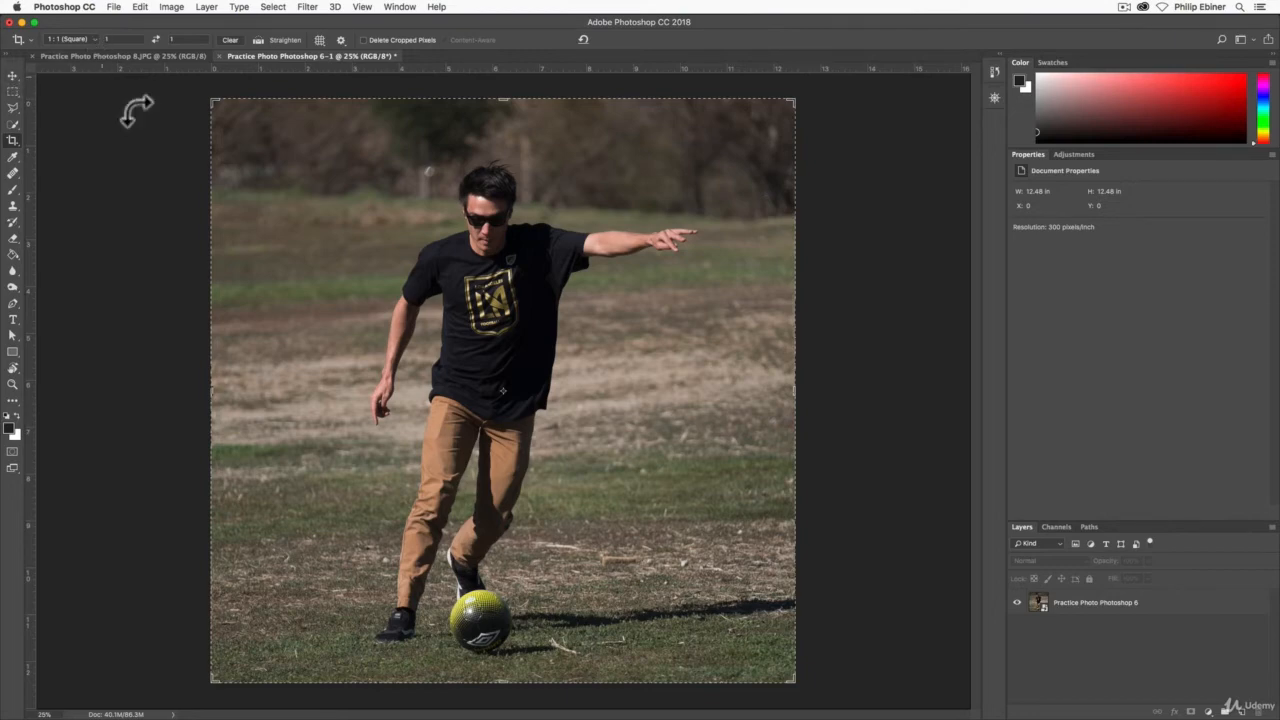
{"action": "left_click", "coordinate": [123, 185]}
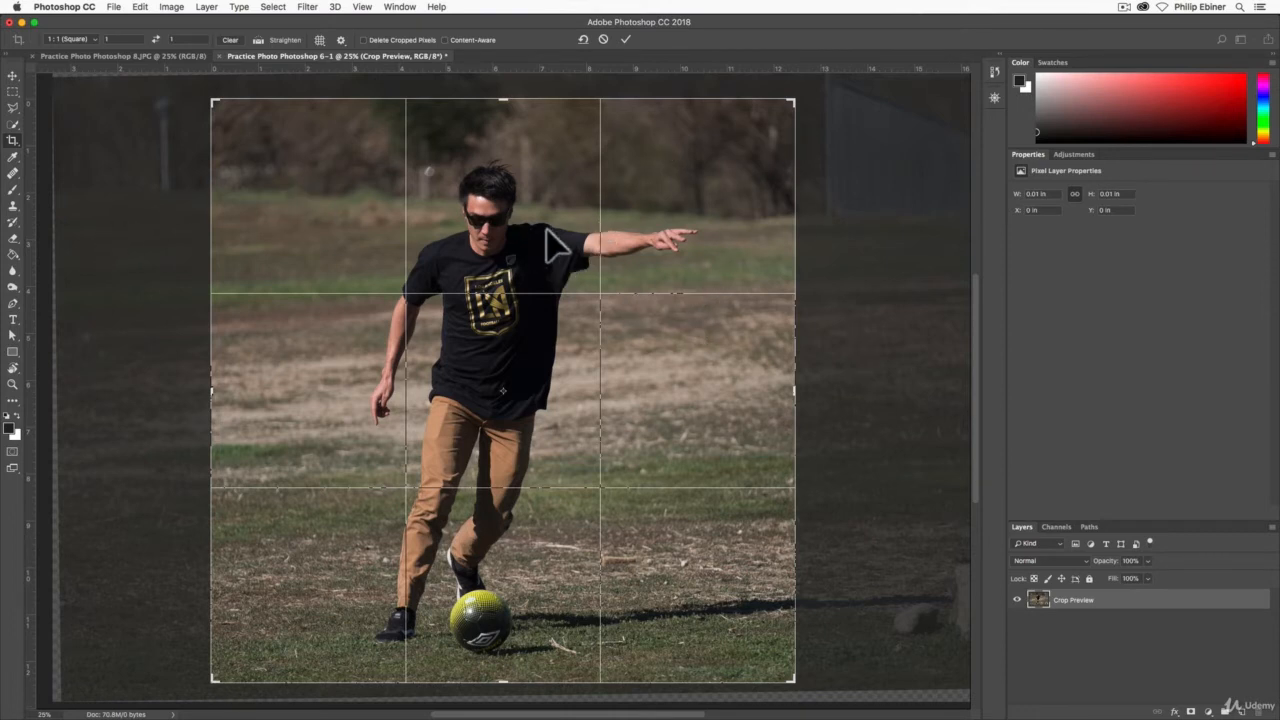
Step: Straighten the soccer photo along the far edge of the field, and shrink the square crop to exclude the transparent corner
{"action": "left_click", "coordinate": [259, 41]}
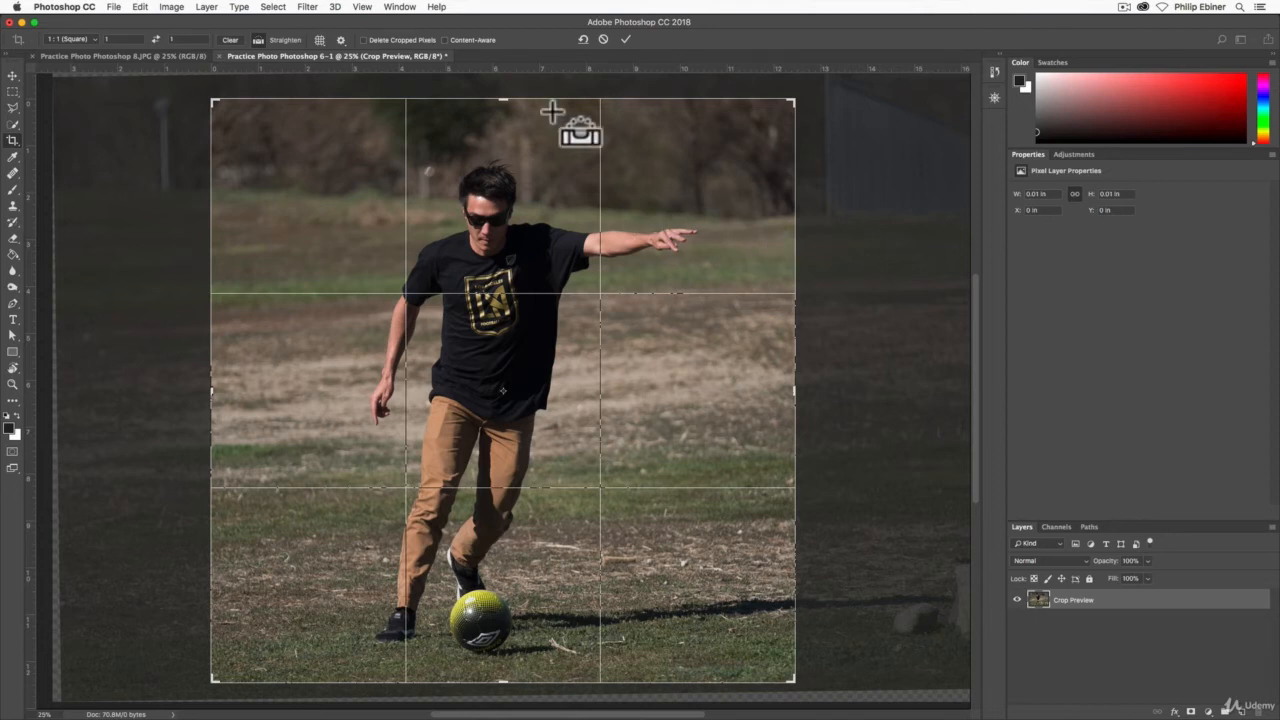
{"action": "left_click_drag", "start_coordinate": [325, 196], "coordinate": [783, 224]}
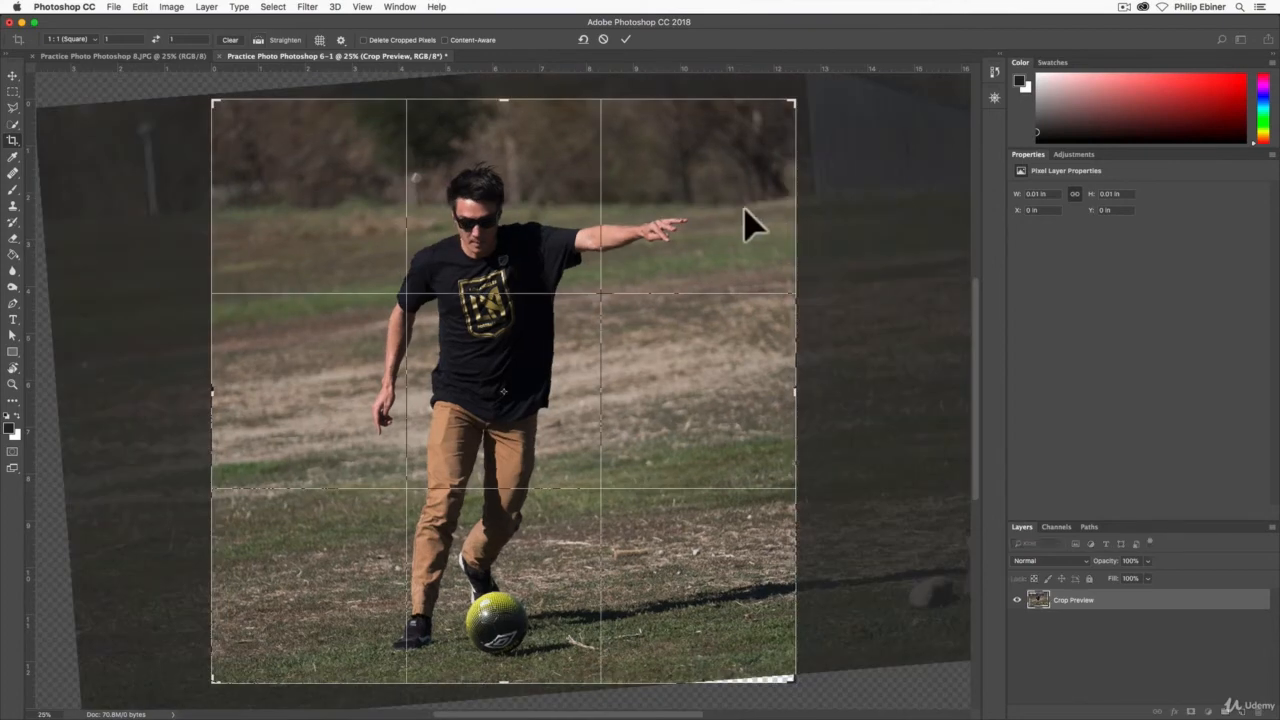
{"action": "mouse_move", "coordinate": [794, 103]}
{"action": "left_mouse_down"}
{"action": "mouse_move", "coordinate": [792, 118]}
{"action": "mouse_move", "coordinate": [796, 104]}
{"action": "left_mouse_up"}
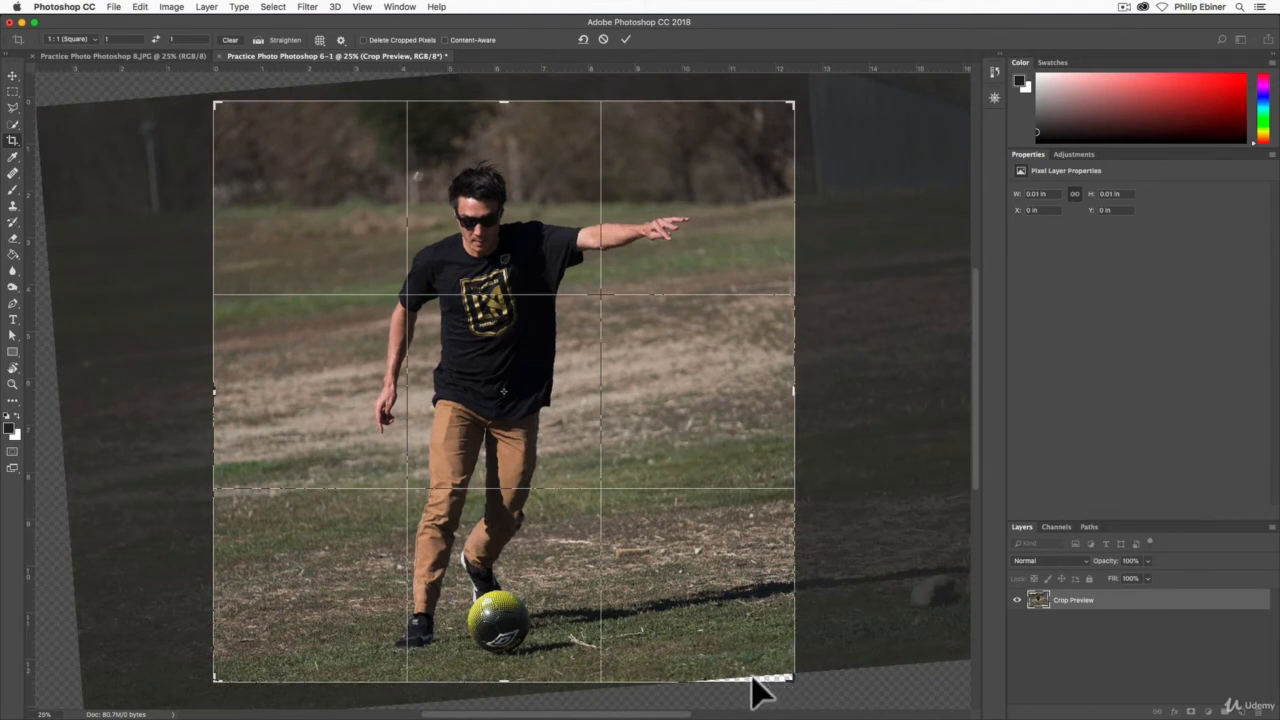
{"action": "left_click_drag", "start_coordinate": [800, 690], "coordinate": [791, 677]}
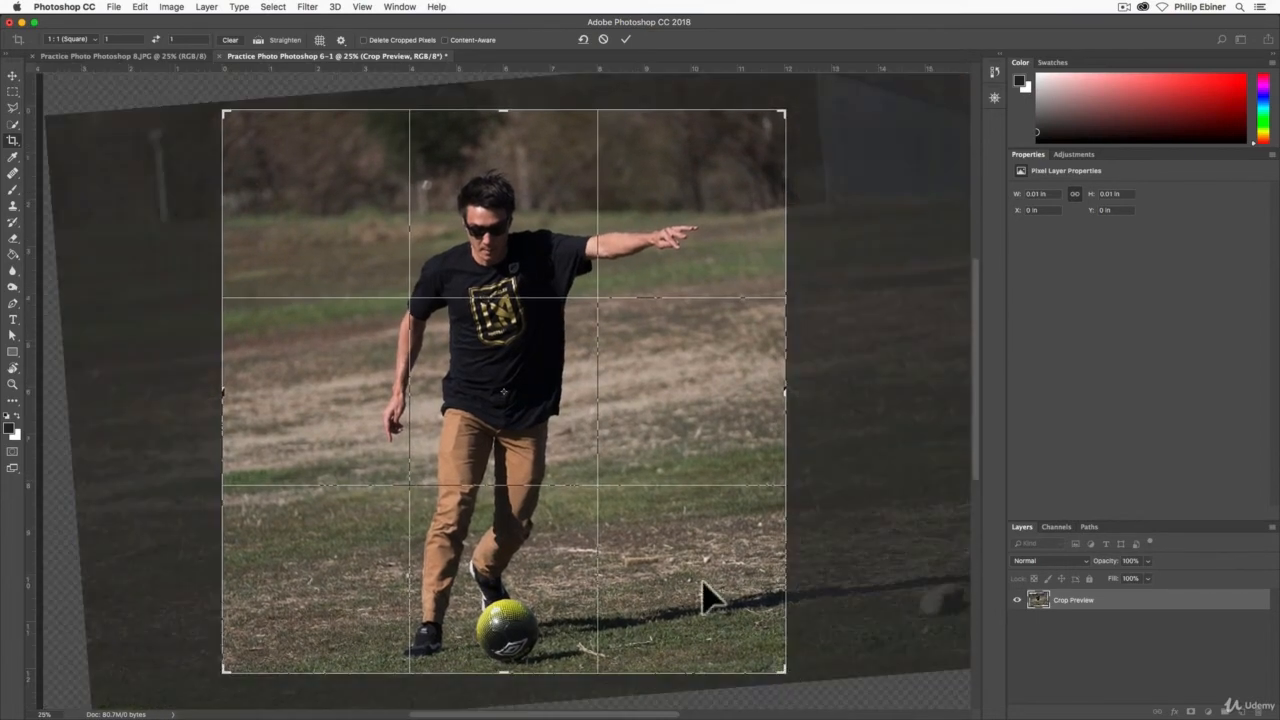
Step: Fine-tune the square crop's size and the photo's position around the soccer player, and apply the crop
{"action": "left_click_drag", "start_coordinate": [709, 594], "coordinate": [710, 596]}
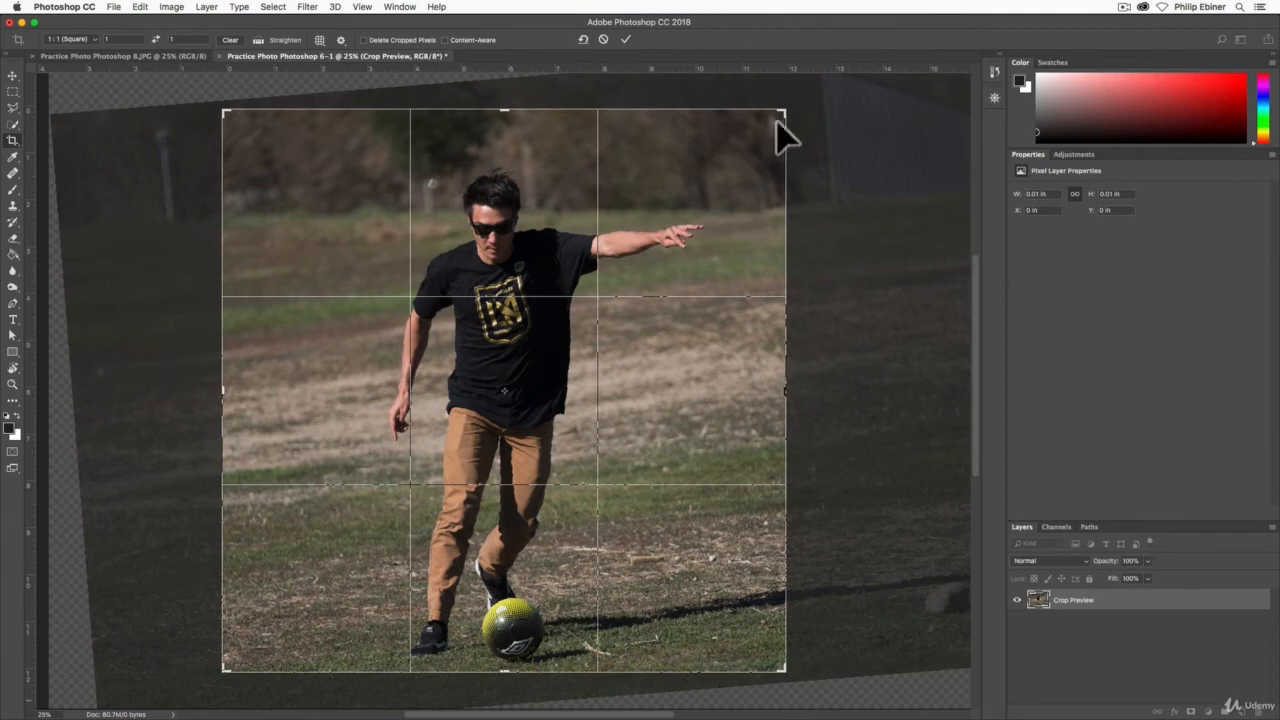
{"action": "left_click_drag", "start_coordinate": [790, 120], "coordinate": [813, 116]}
{"action": "left_click_drag", "start_coordinate": [704, 148], "coordinate": [694, 131]}
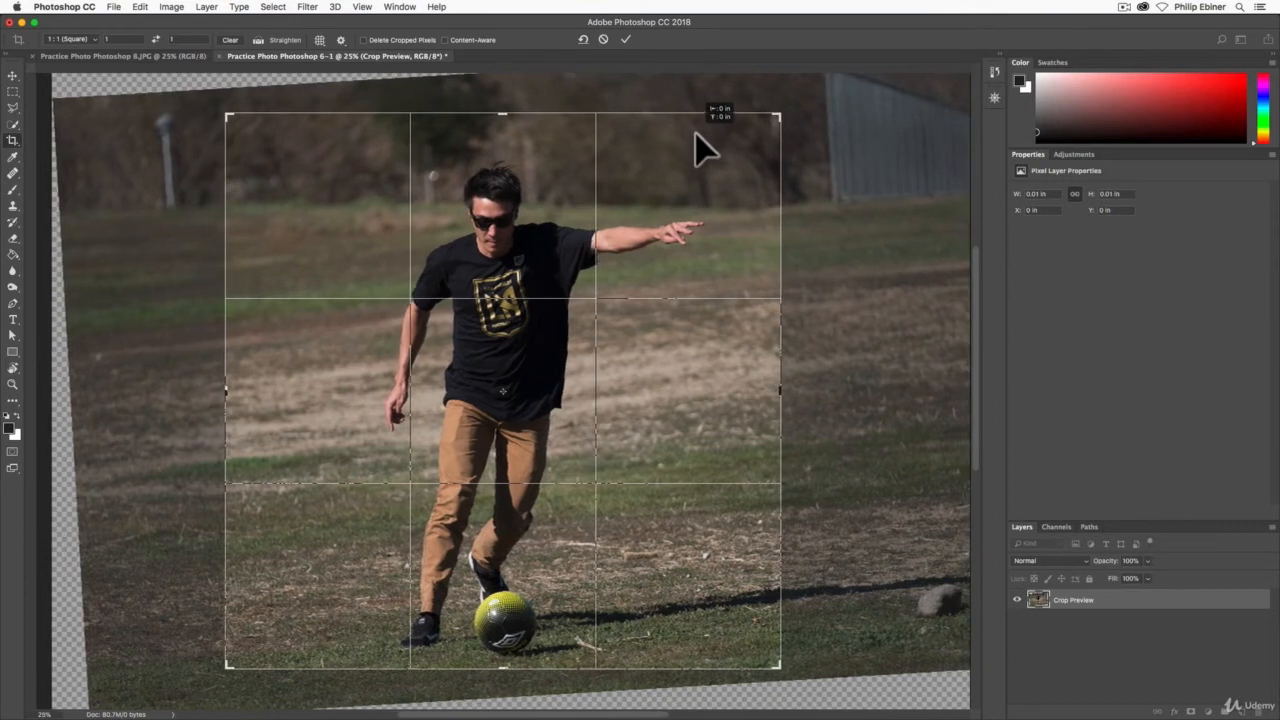
{"action": "left_click", "coordinate": [622, 38]}
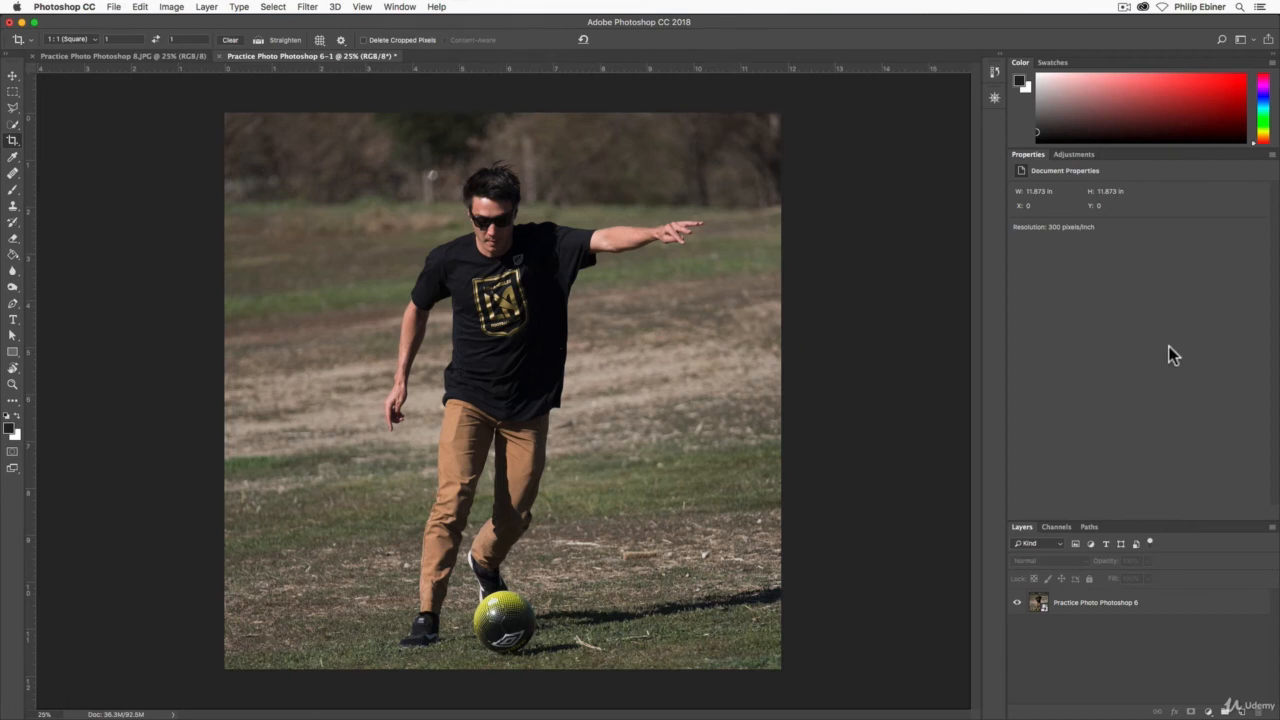
Step: Check which workspace is active in the list of available workspaces
{"action": "left_click", "coordinate": [402, 8]}
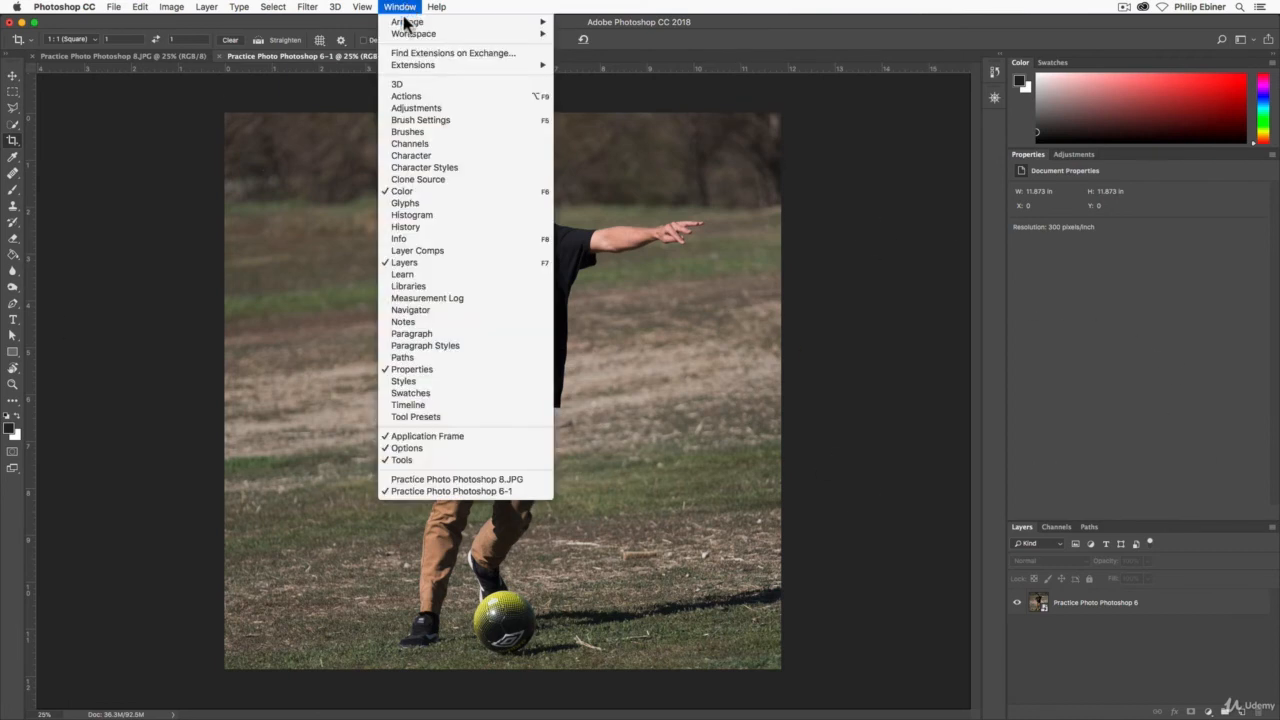
{"action": "mouse_move", "coordinate": [402, 34]}
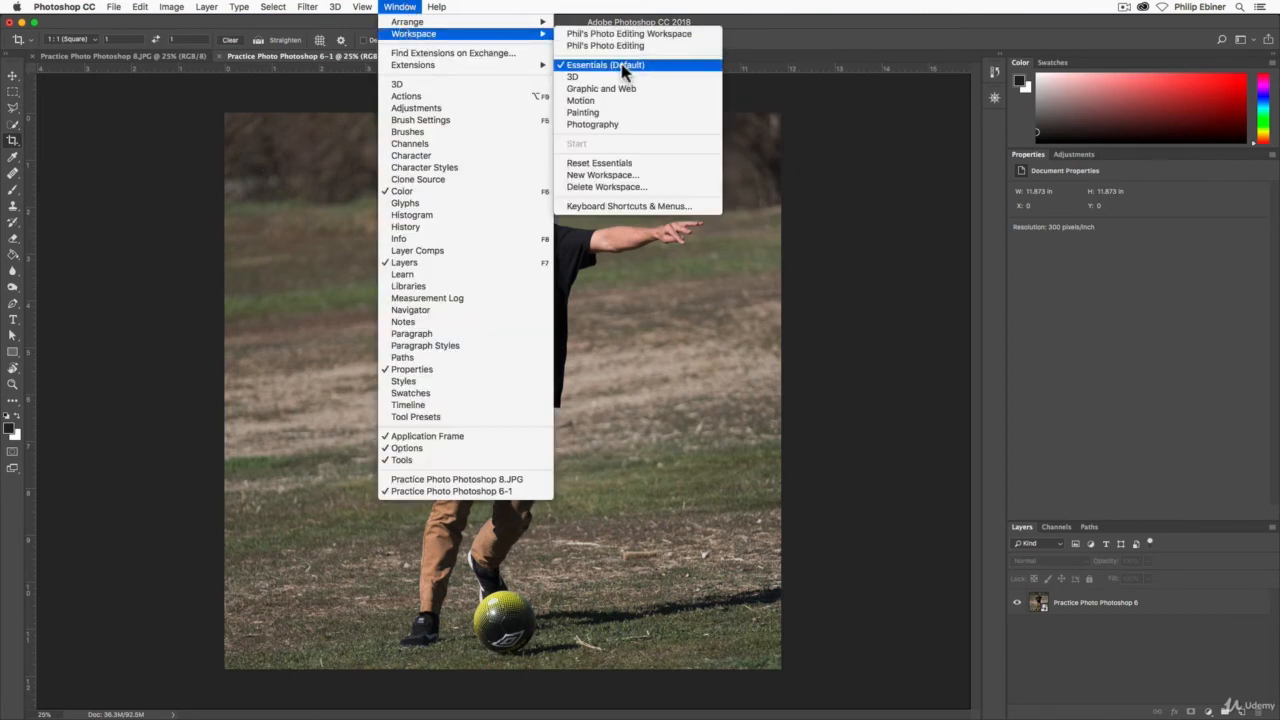
{"action": "left_click", "coordinate": [1068, 517]}
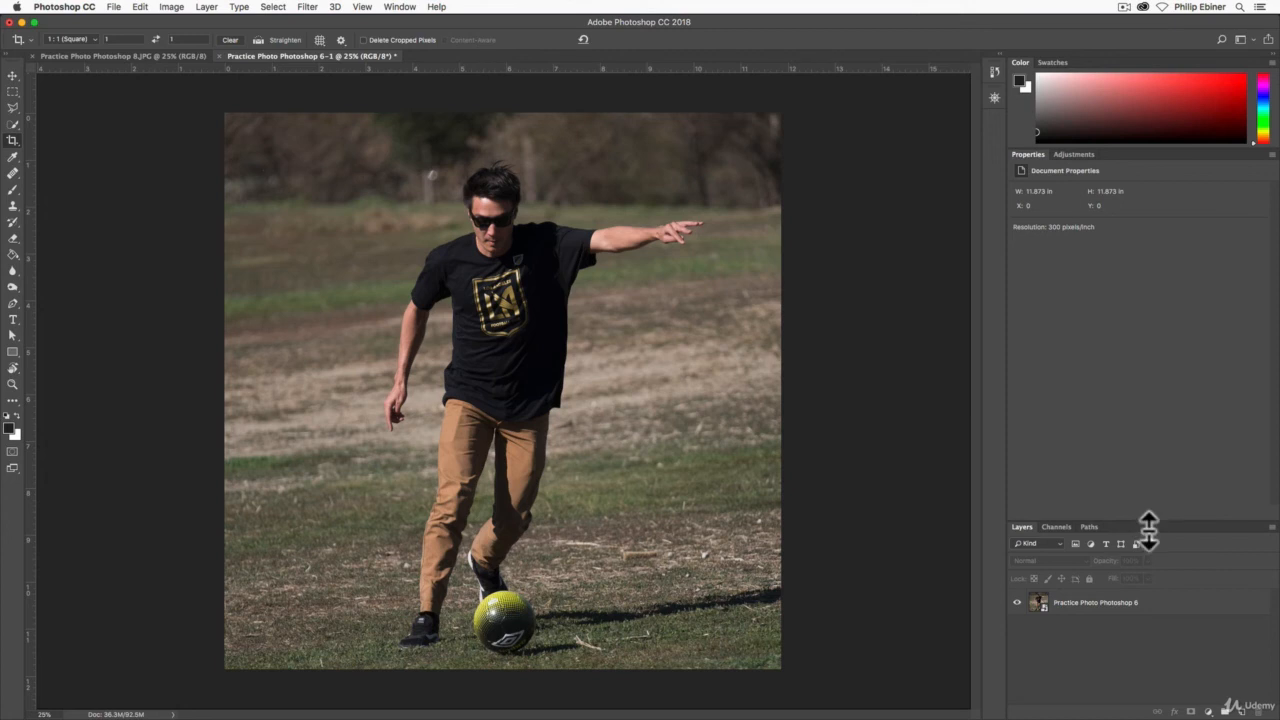
Step: Enlarge the Layers panel's height, view the photo's channels, and return to the layers
{"action": "left_click_drag", "start_coordinate": [1148, 530], "coordinate": [1131, 394]}
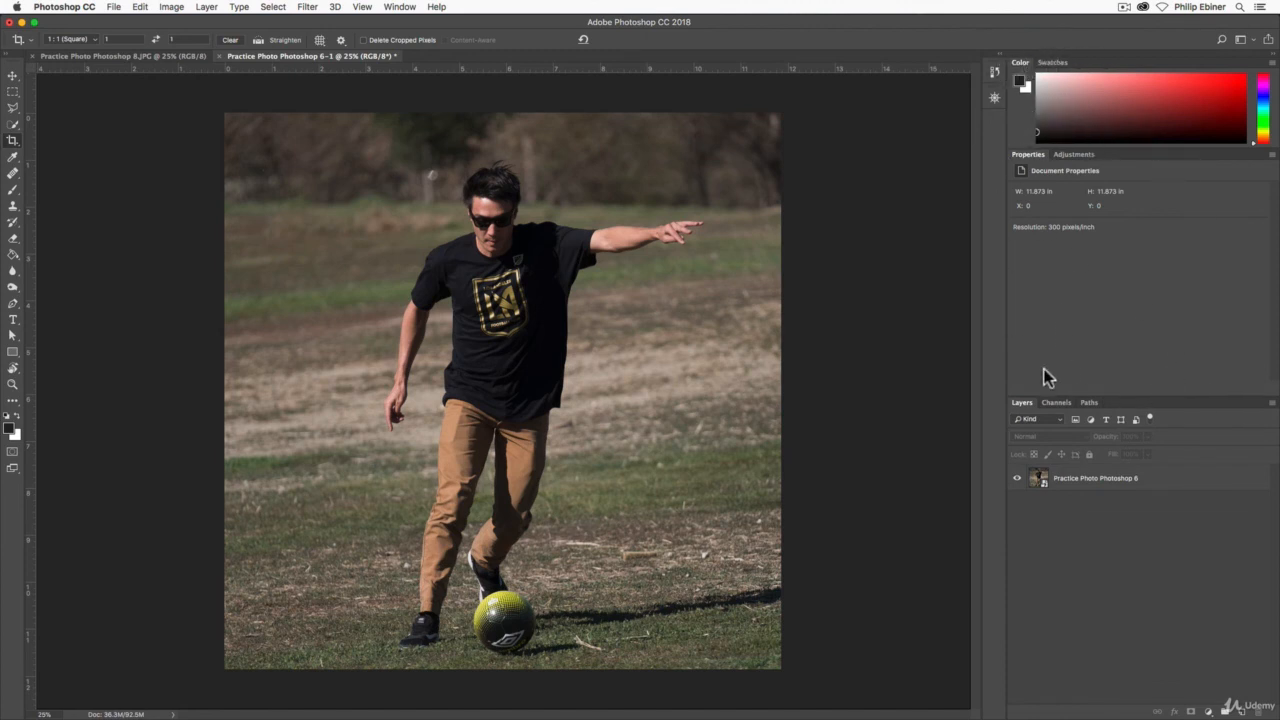
{"action": "left_click", "coordinate": [1058, 403]}
{"action": "left_click", "coordinate": [1021, 403]}
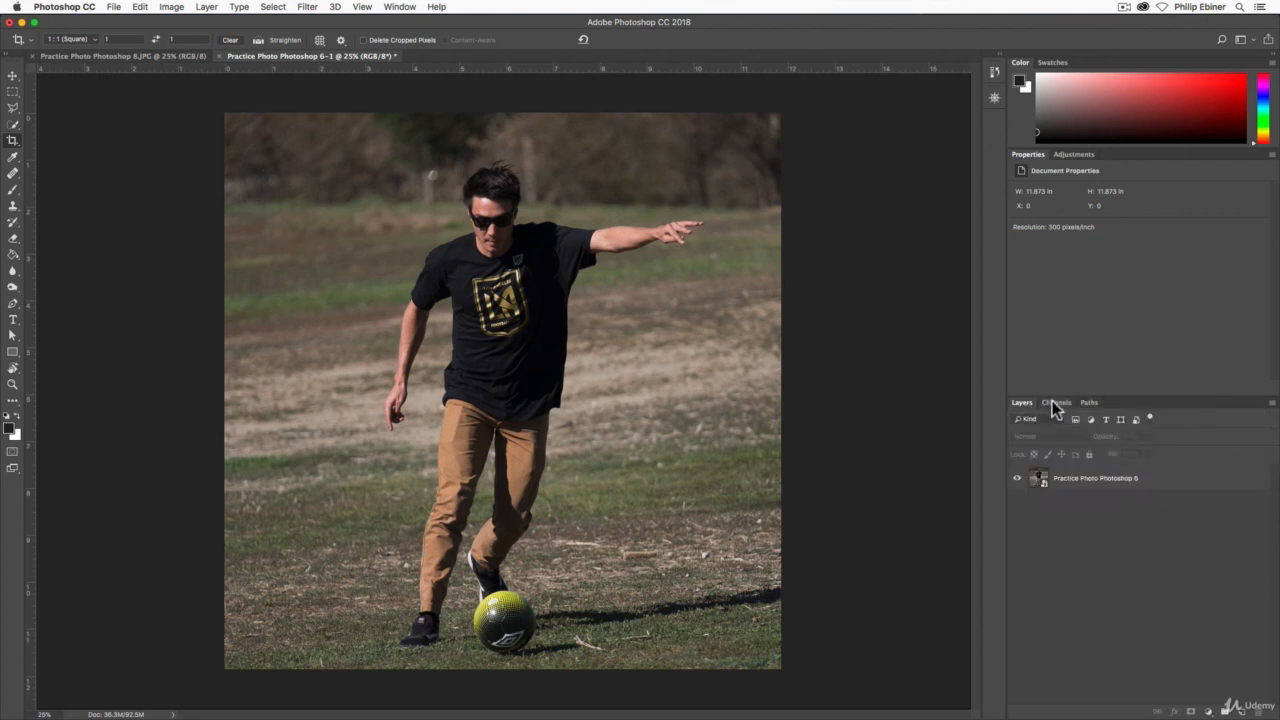